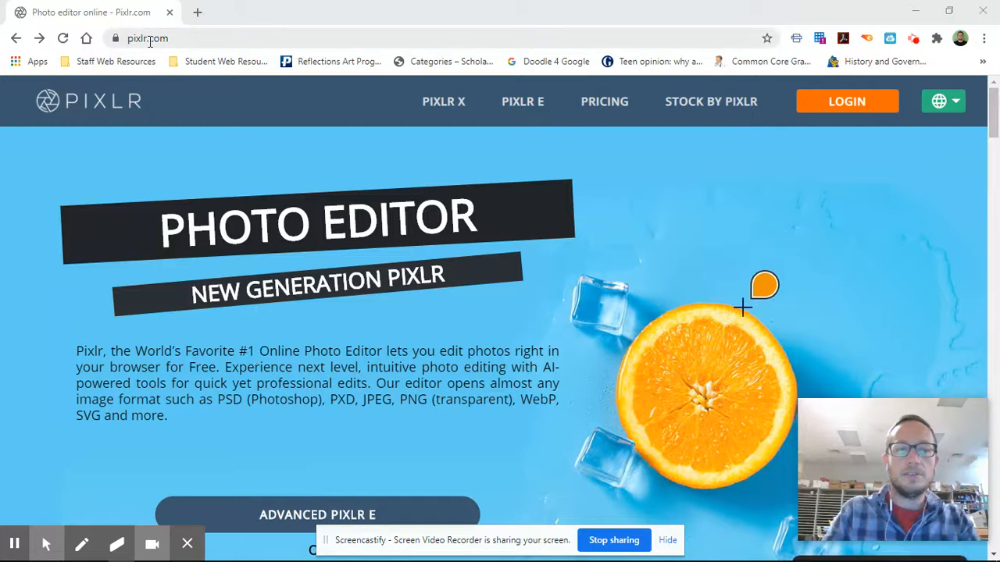
Launch the advanced Pixlr E editor and open shutterstock_228155404.jpg from Downloads, pre-resized to Ultra HD (max 3840 px)
scroll(187, 287, "down", 3)
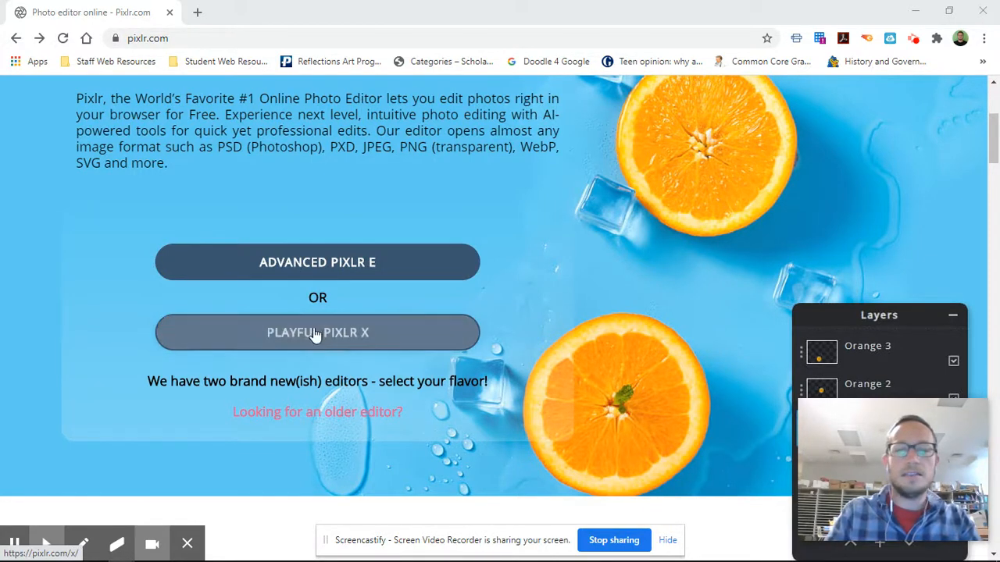
left_click(304, 265)
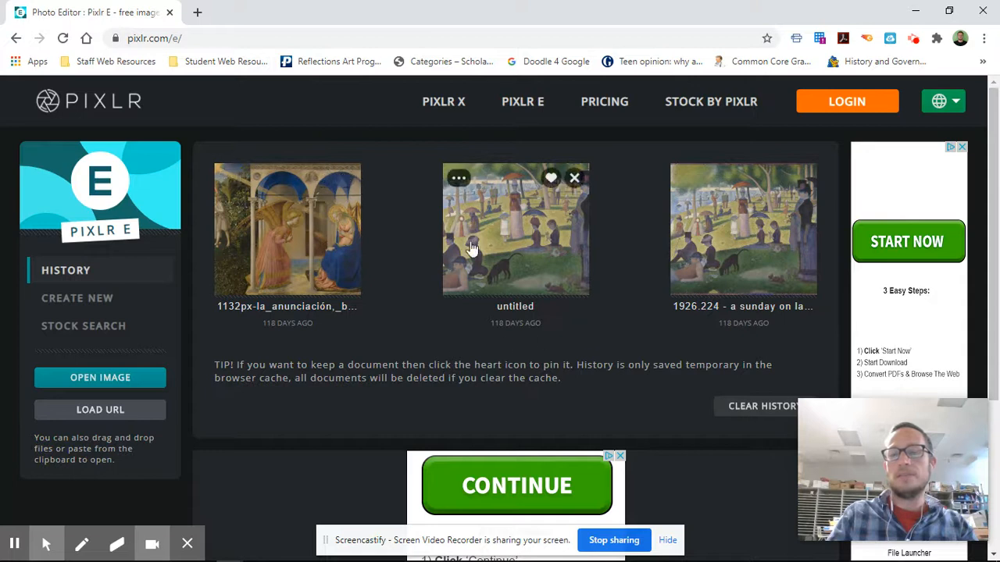
left_click(116, 379)
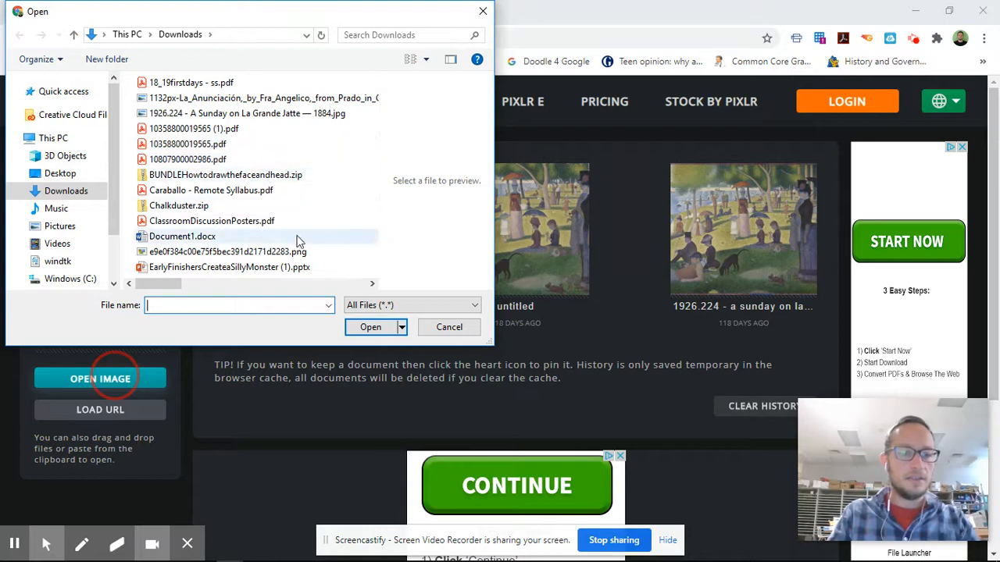
scroll(334, 217, "down", 4)
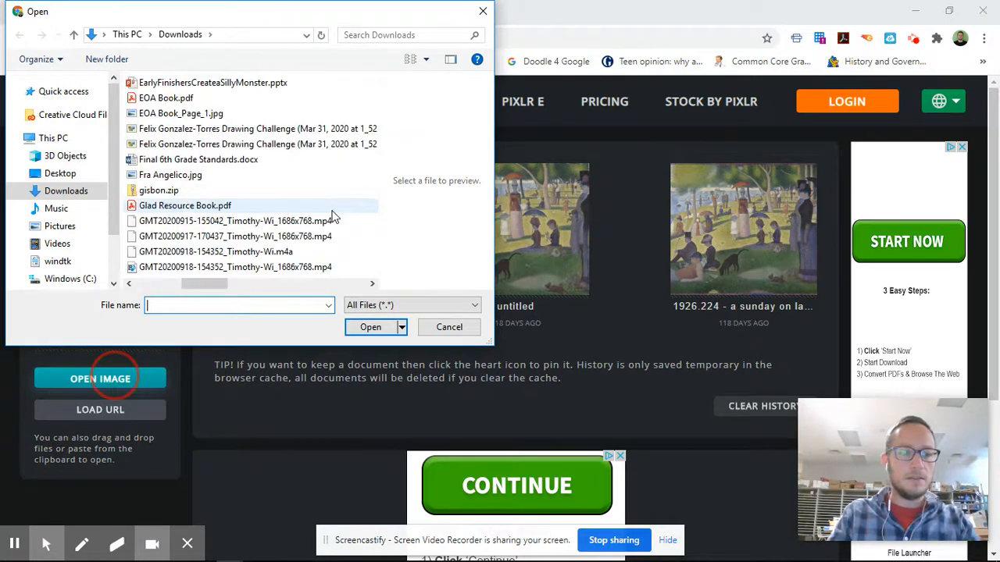
scroll(335, 216, "down", 5)
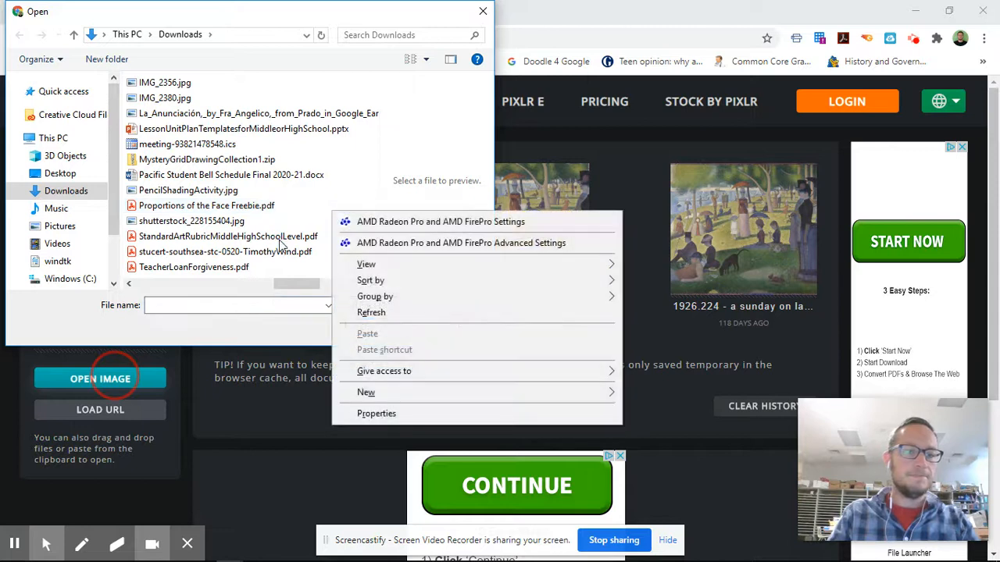
left_click(189, 97)
left_click(188, 98)
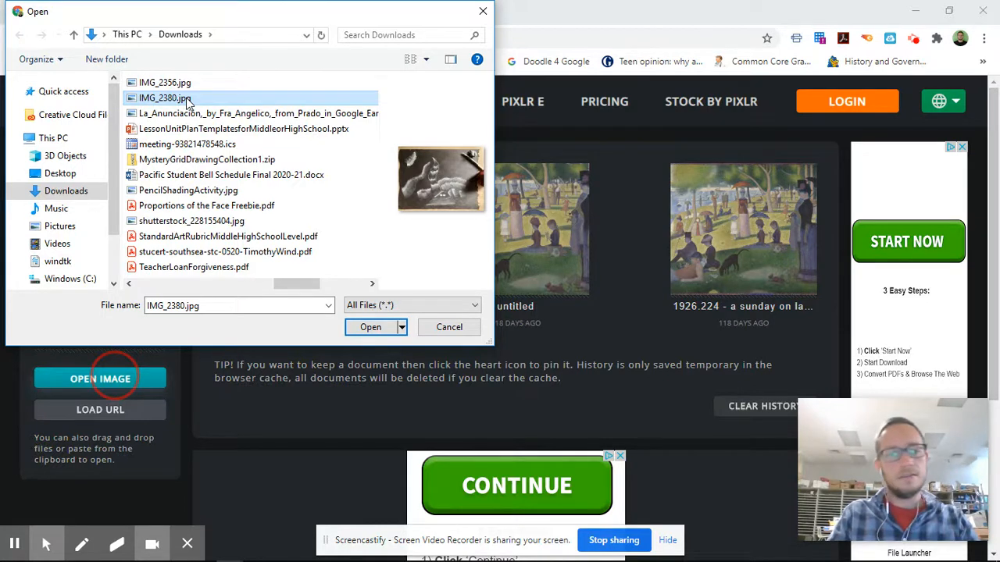
left_click(209, 224)
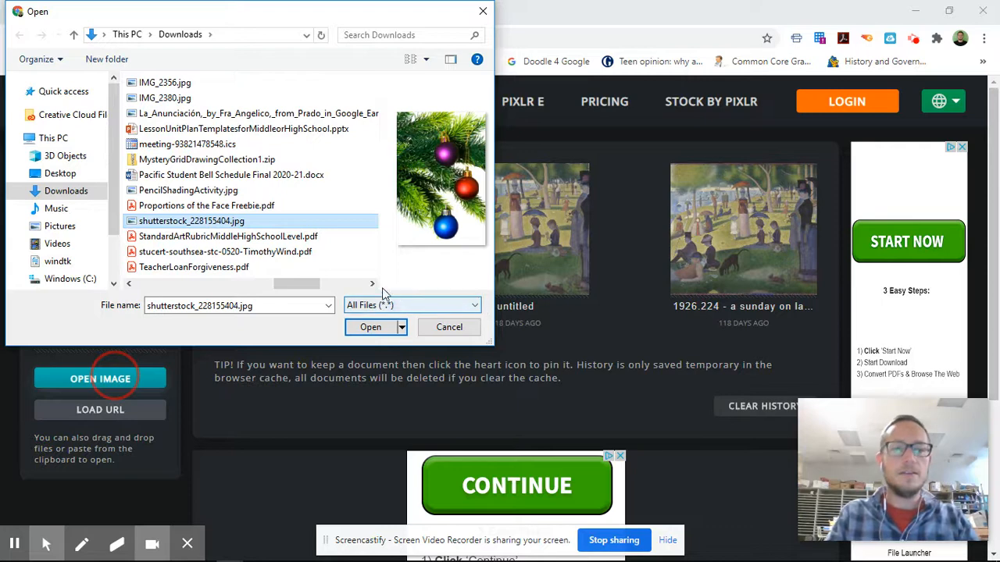
left_click(379, 328)
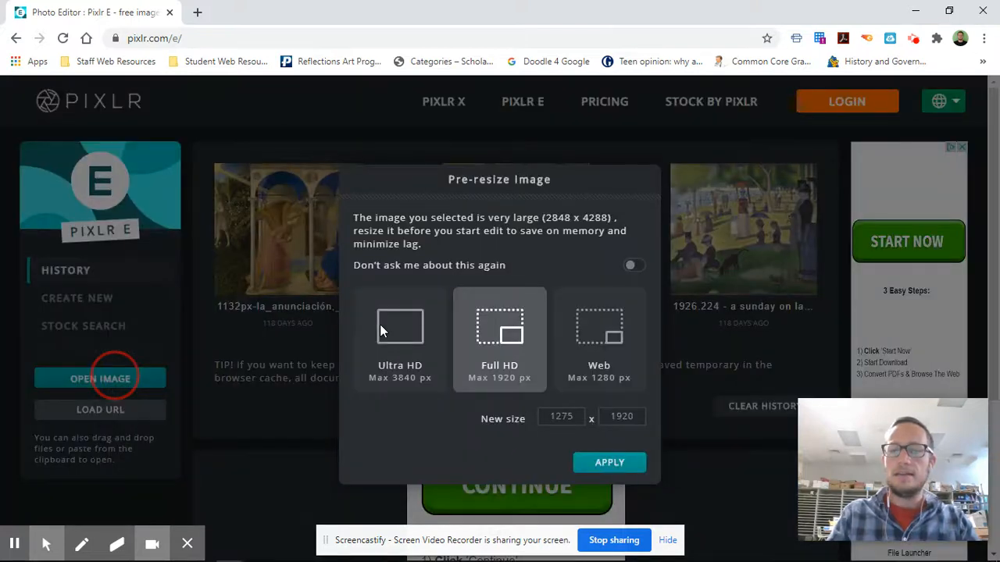
left_click(395, 328)
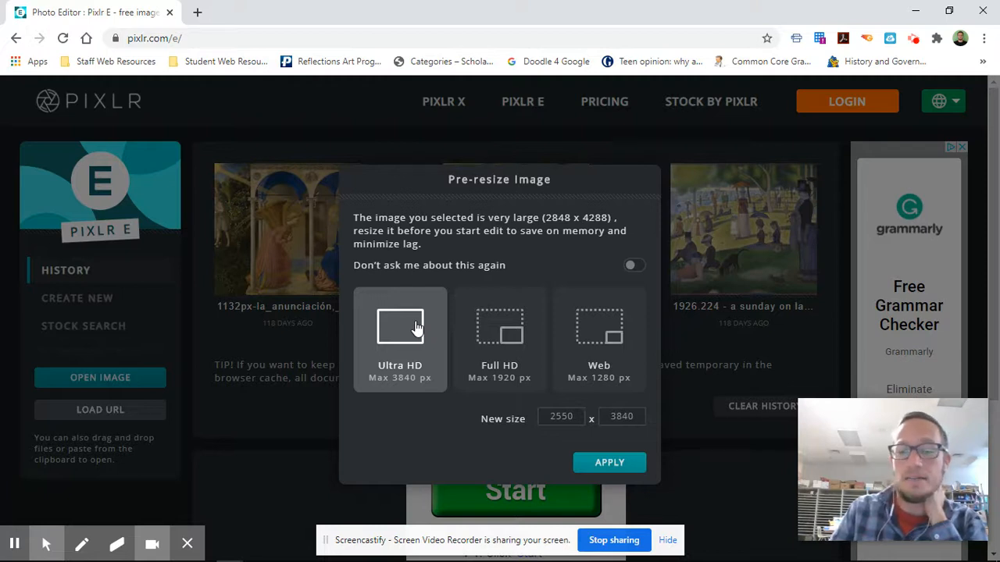
left_click(622, 467)
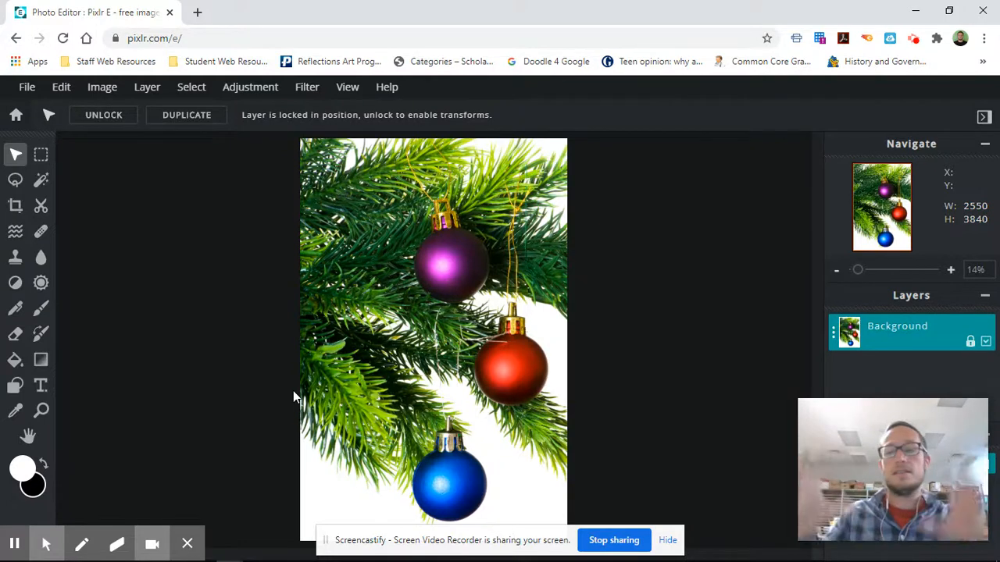
Try an elliptical marquee about 546 by 665 px on the purple ornament, shifting it over the ball before deselecting
left_click(42, 156)
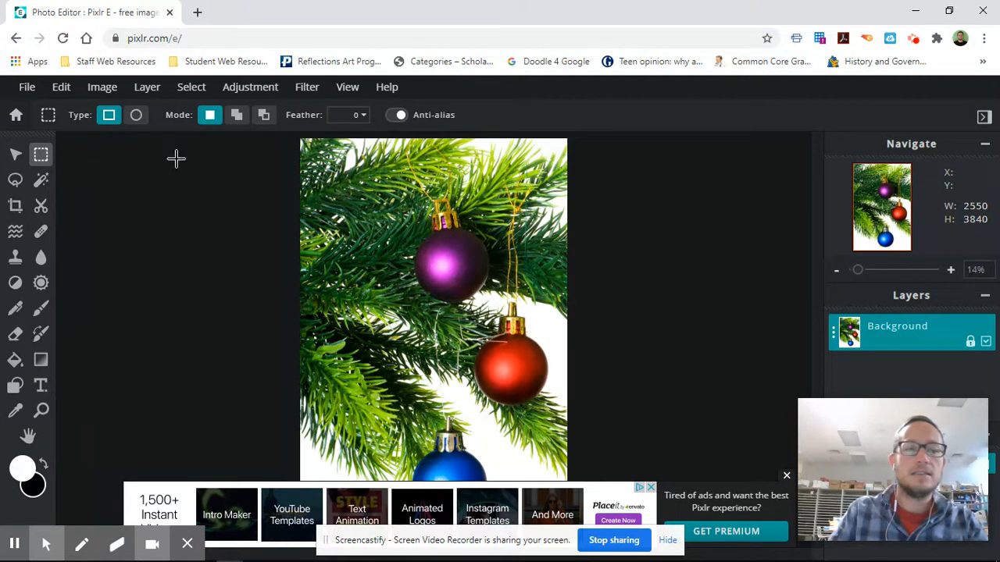
left_click(136, 115)
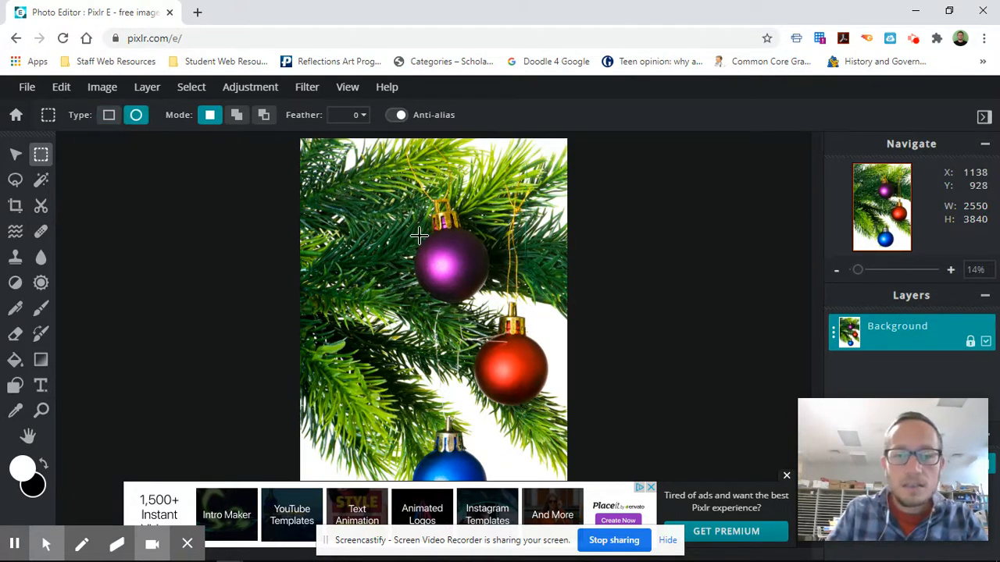
left_click_drag(431, 228, 486, 298)
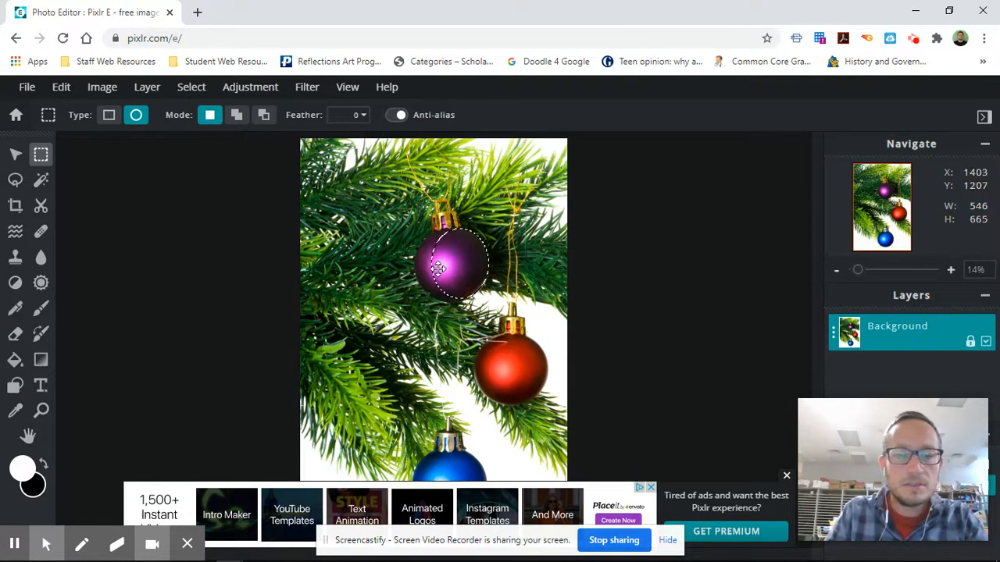
left_click(434, 265)
left_click_drag(434, 265, 422, 265)
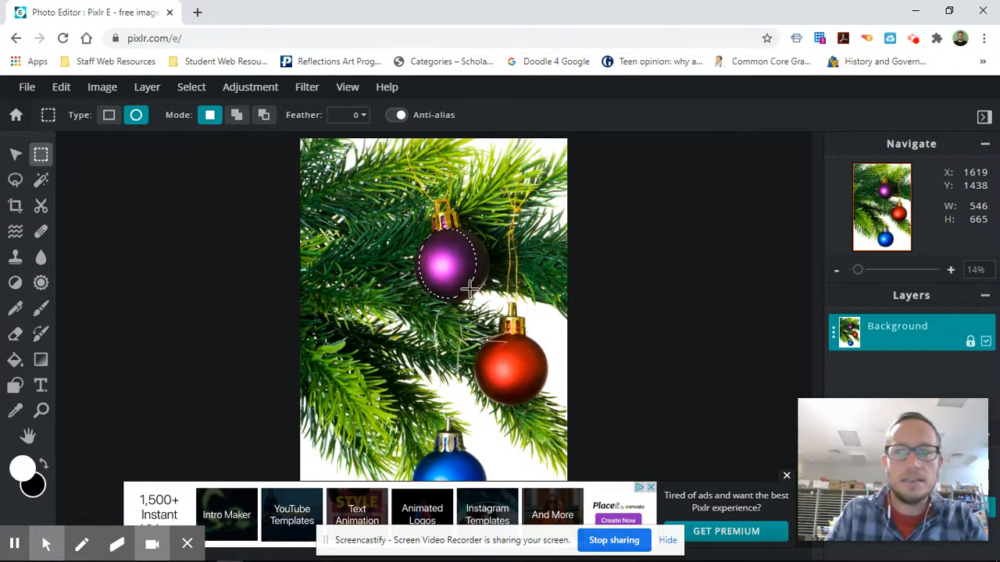
left_click(188, 88)
left_click(182, 149)
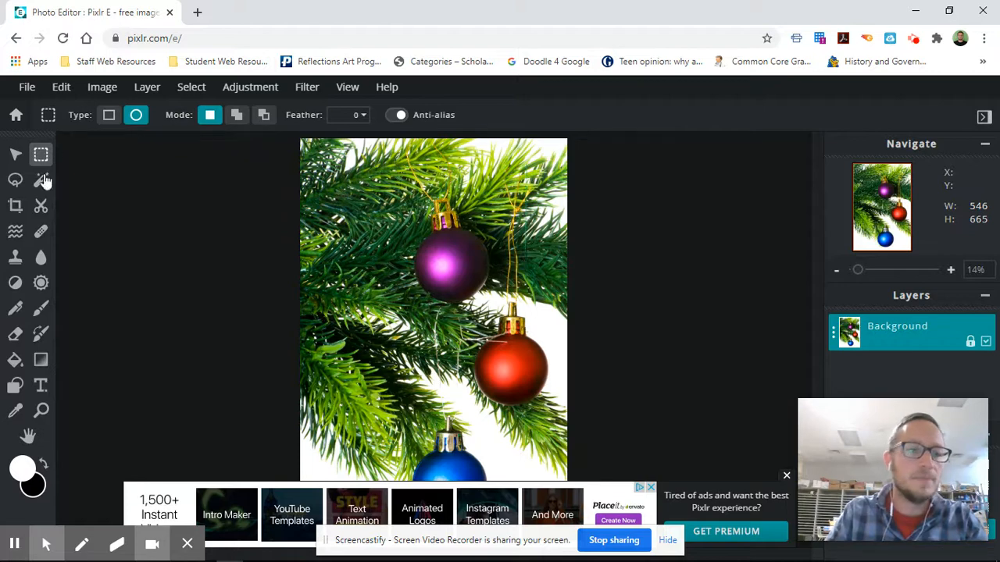
Try outlining the purple ornament with a freehand lasso about 768 by 789 px, and clear the selection
left_click(15, 181)
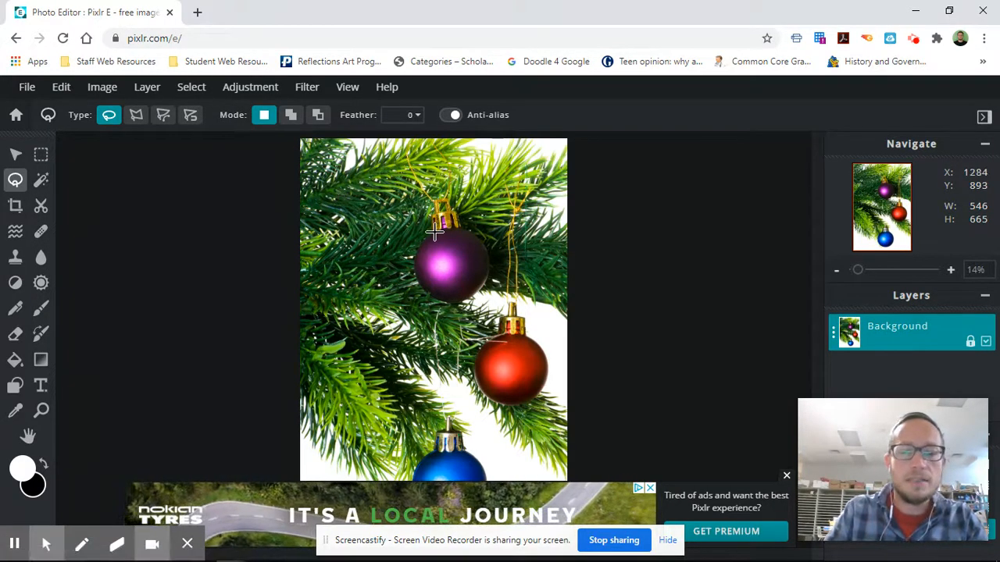
left_click(786, 477)
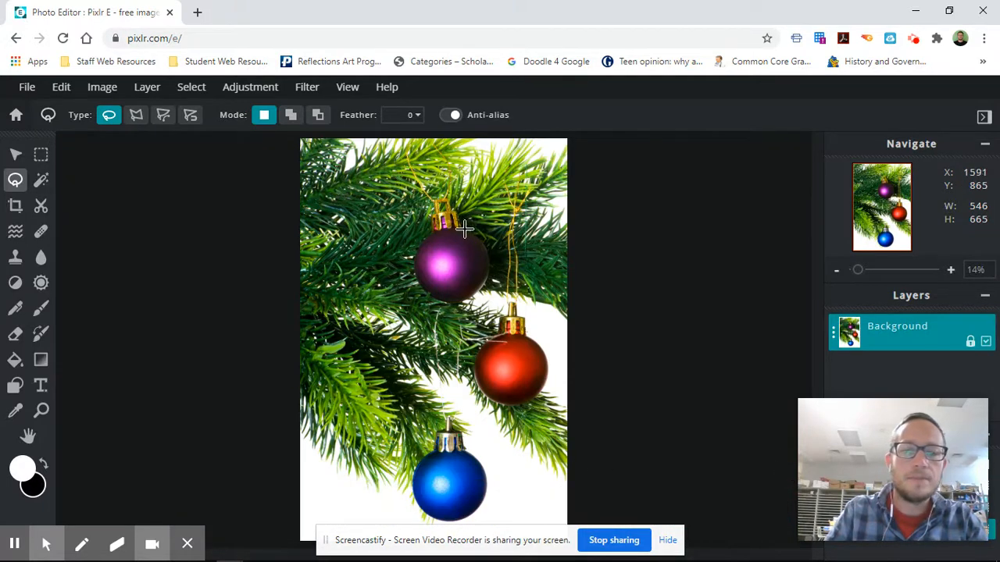
mouse_move(464, 227)
left_mouse_down()
mouse_move(484, 241)
mouse_move(488, 279)
mouse_move(474, 297)
mouse_move(434, 299)
mouse_move(406, 264)
mouse_move(413, 242)
mouse_move(435, 228)
mouse_move(464, 231)
left_mouse_up()
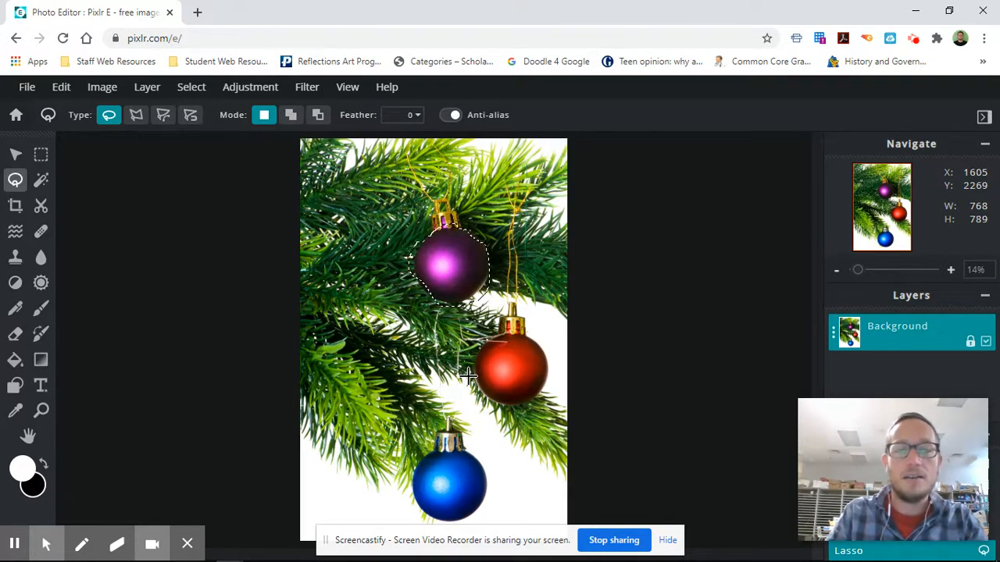
key("ctrl+d")
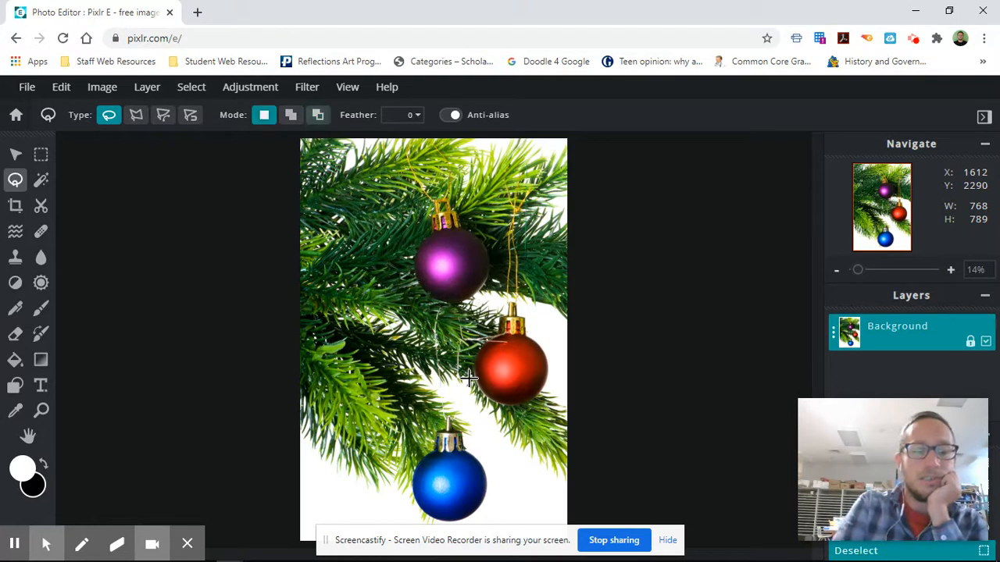
Try a straight-sided polygonal lasso selection about 615 by 922 px around the purple ornament, and deselect it
left_click(134, 116)
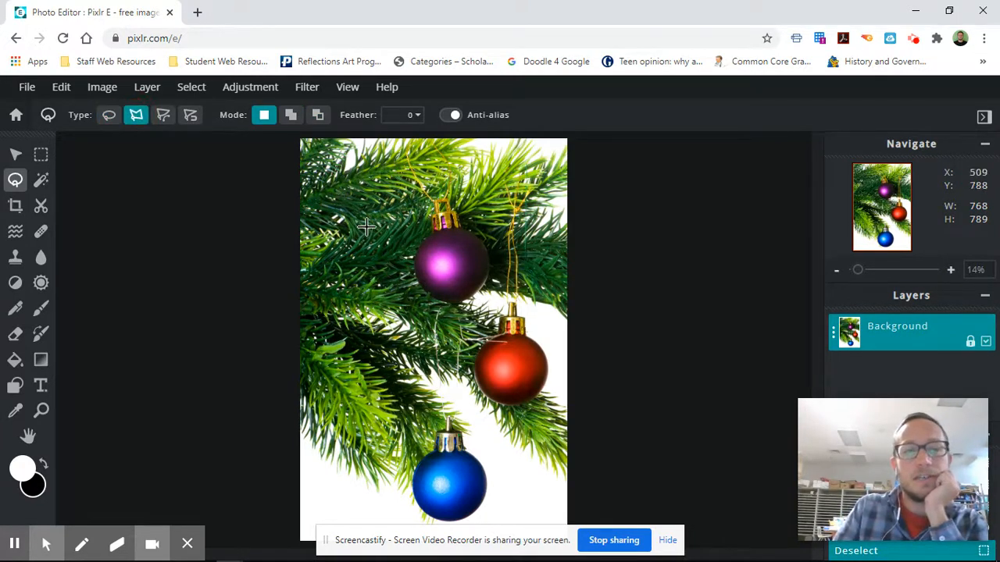
left_click(443, 226)
left_click(491, 269)
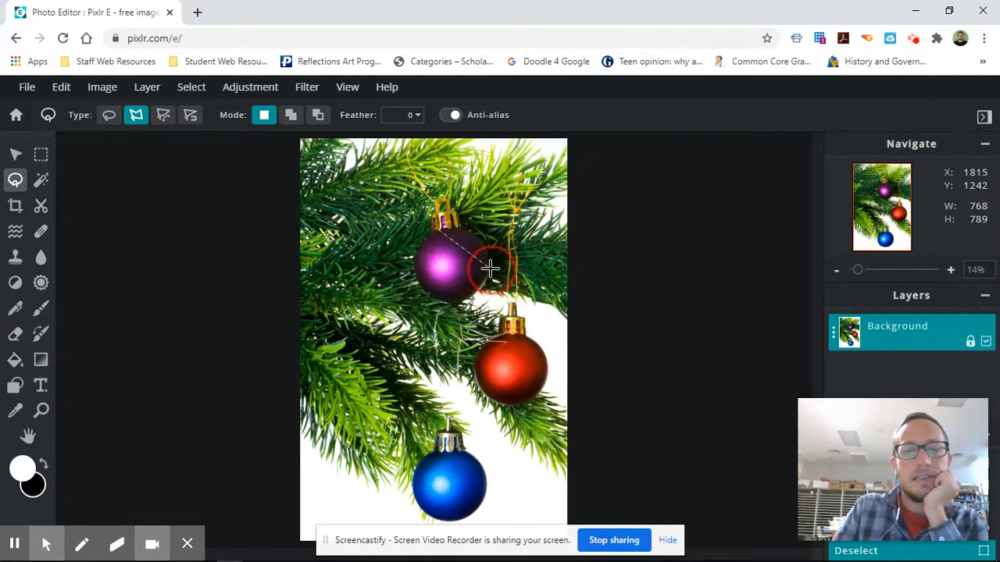
left_click(454, 321)
left_click(428, 266)
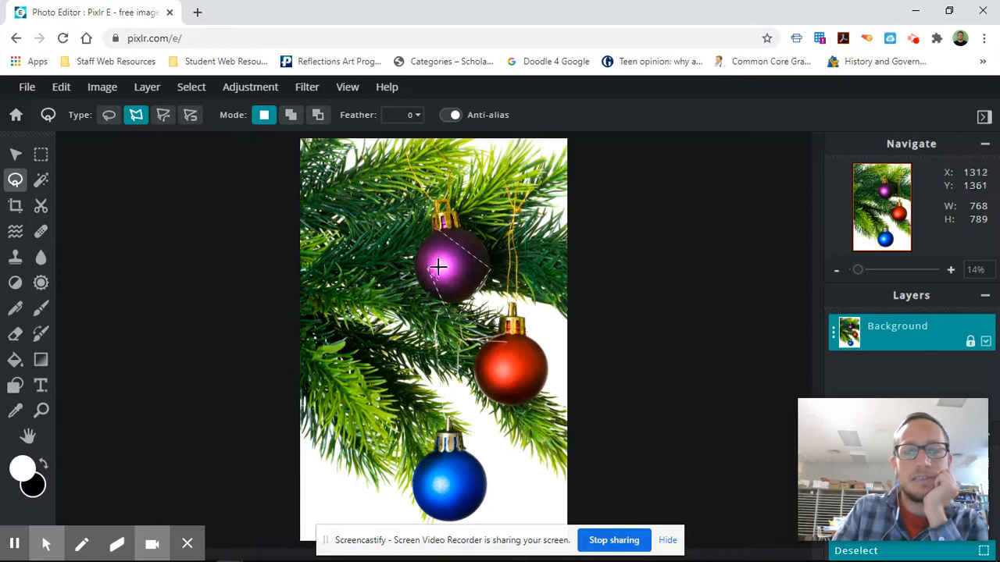
left_click(437, 226)
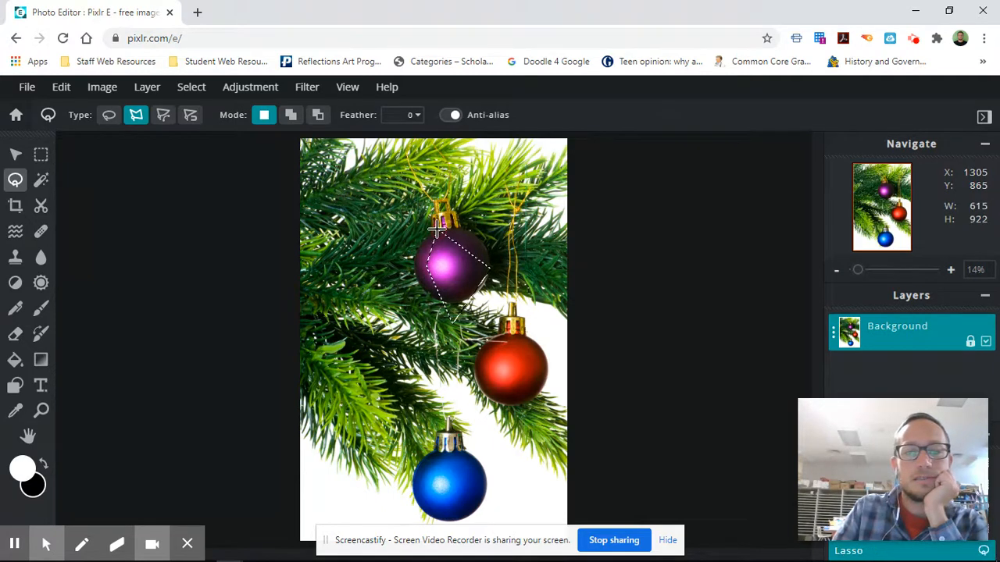
key("alt")
key("ctrl+d")
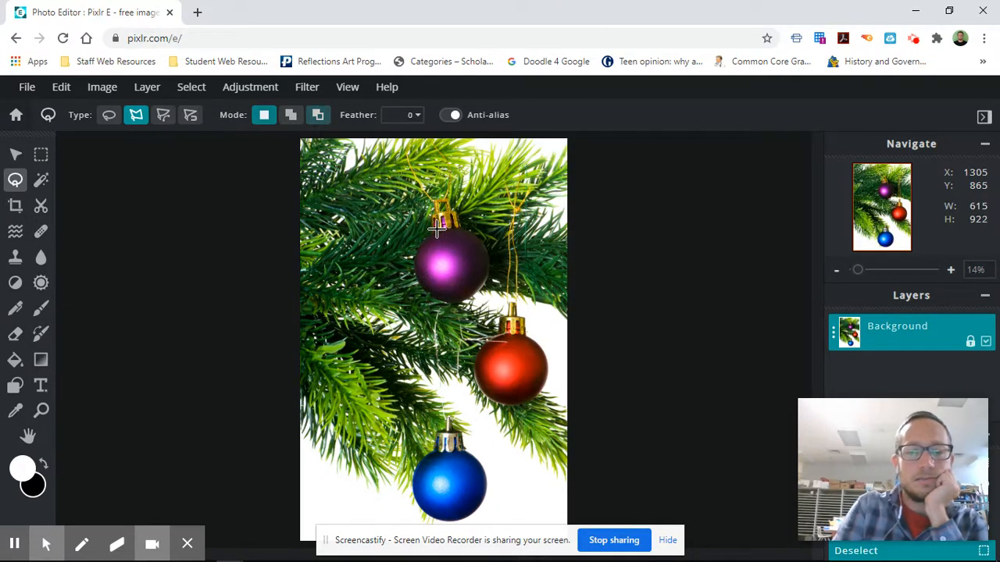
Try a curved lasso selection about 573 by 843 px over the purple ornament, and clear it
left_click(168, 117)
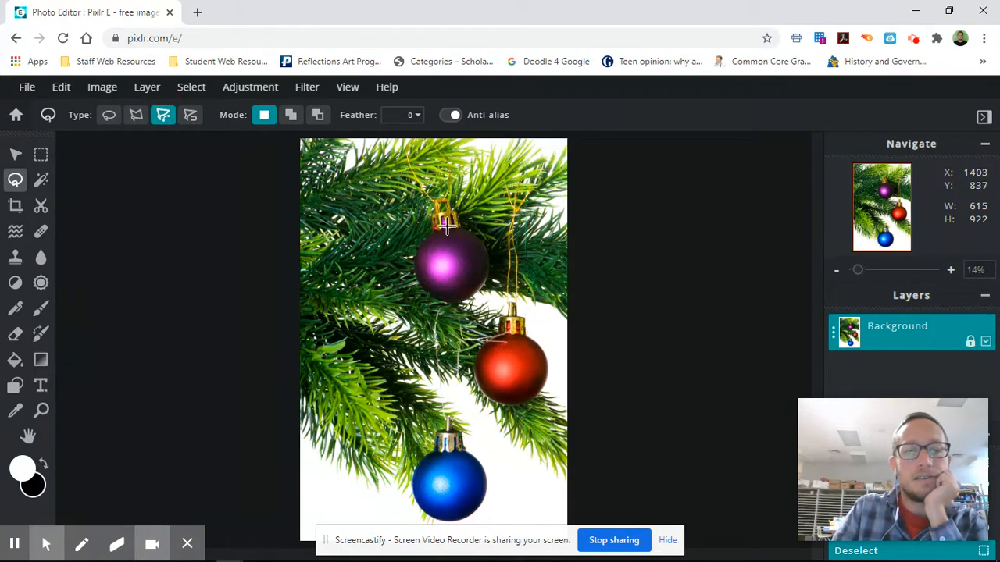
left_click_drag(489, 248, 447, 321)
left_click_drag(457, 192, 429, 216)
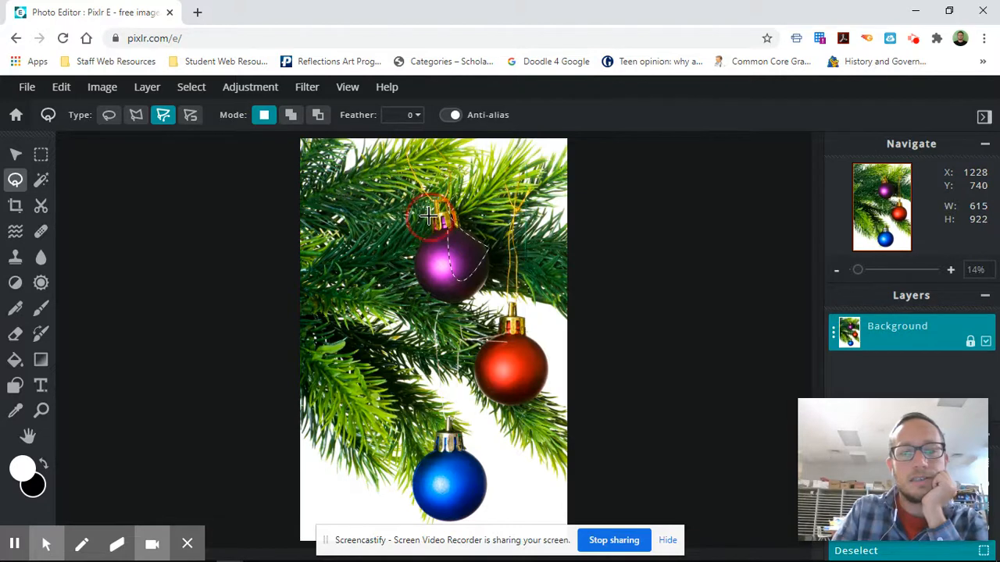
left_click(446, 228)
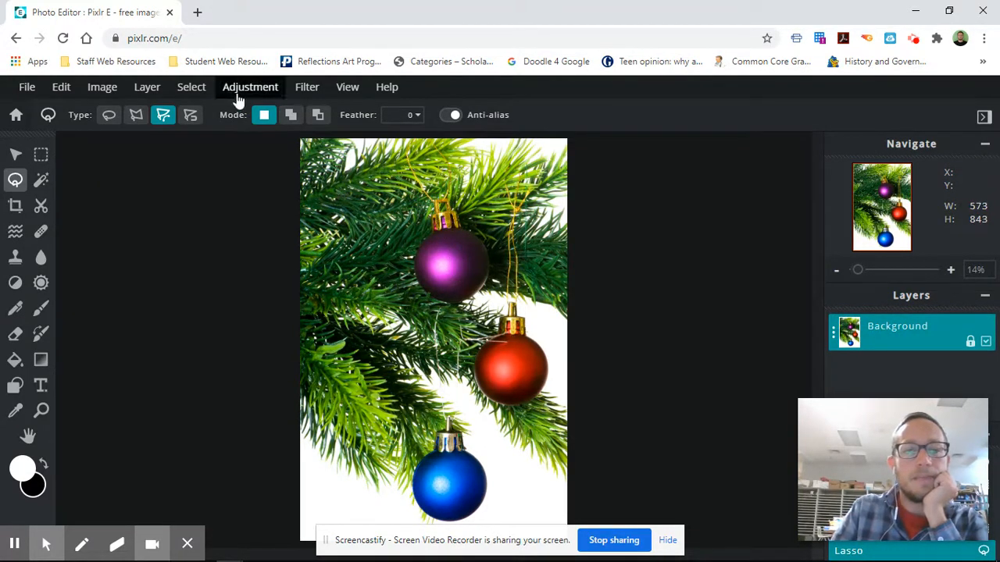
Try tracing the purple ornament's edge with the magnetic lasso at size 50, and deselect the outline
left_click(190, 115)
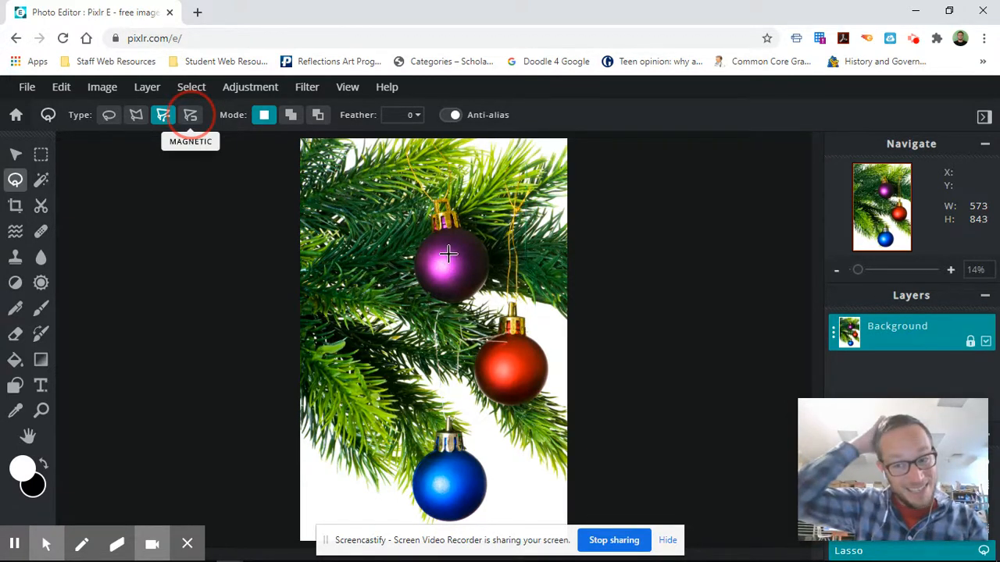
left_click(189, 115)
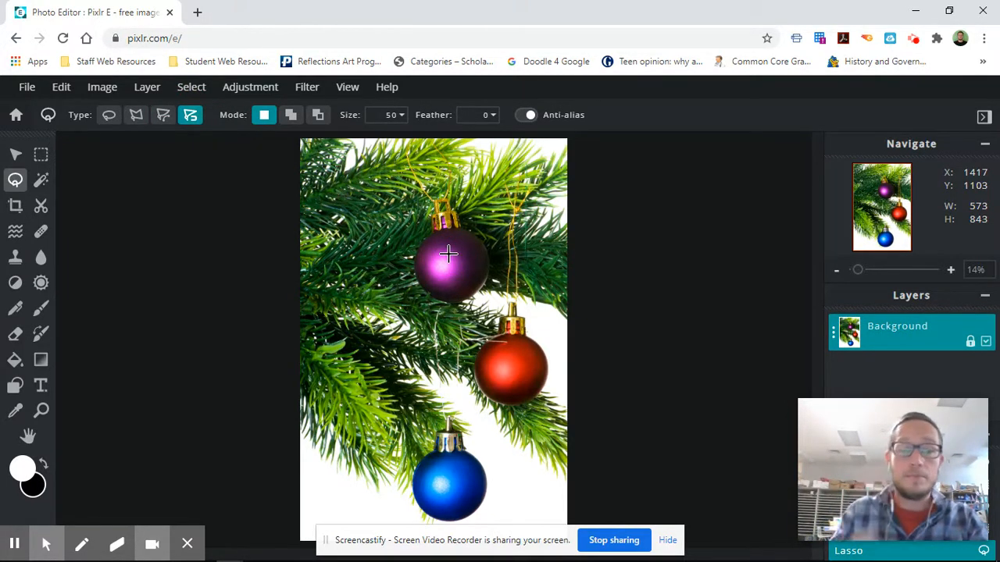
left_click(485, 236)
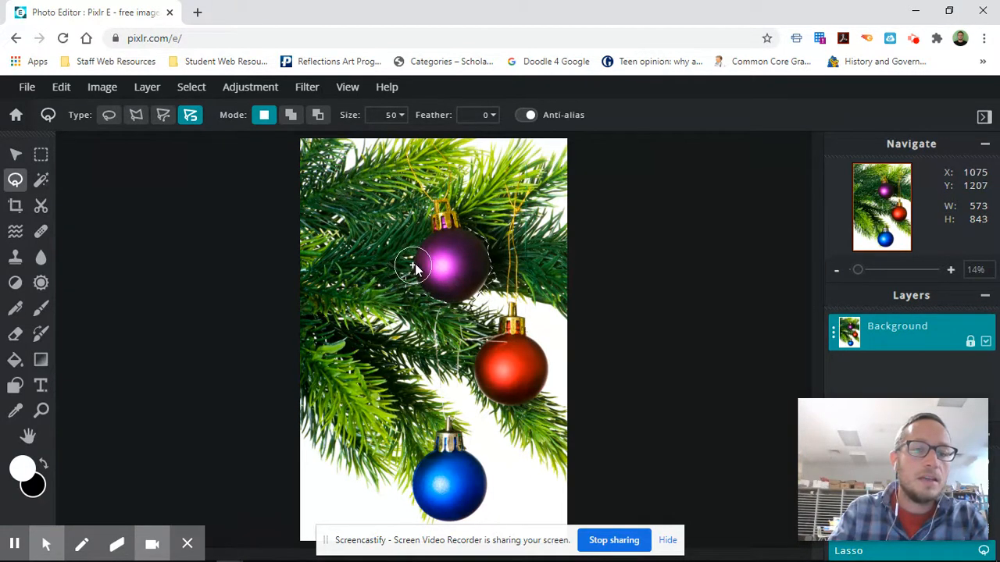
left_click(462, 233)
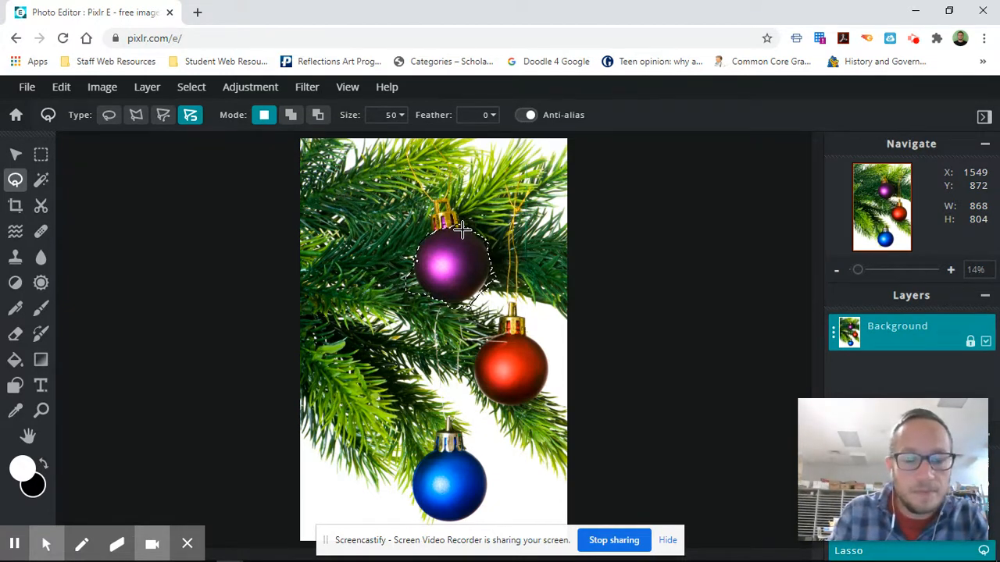
key("alt")
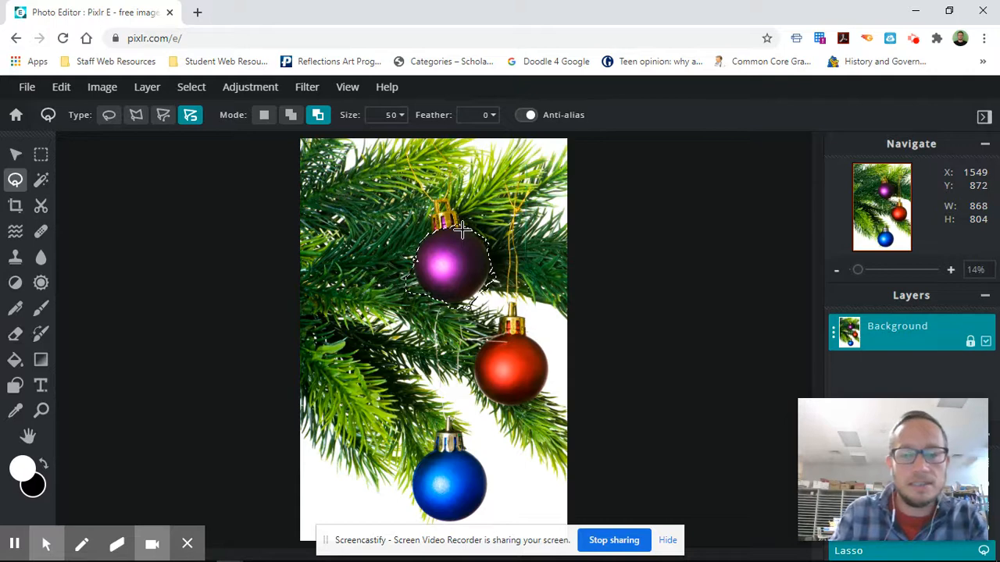
key("ctrl+d")
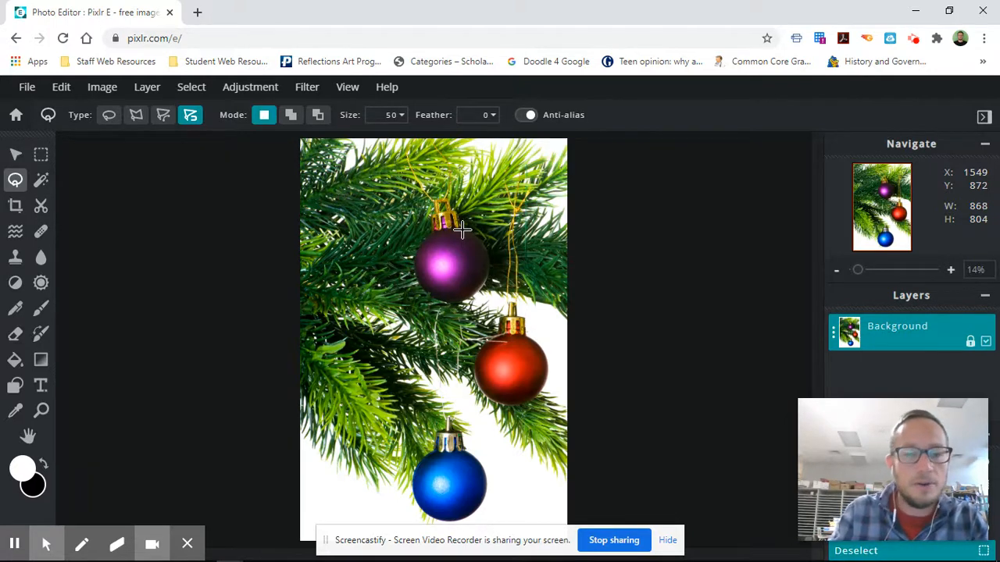
Try Wand Select at tolerance 32 on the white background beside the red ornament and on the purple ornament's highlight
left_click(35, 185)
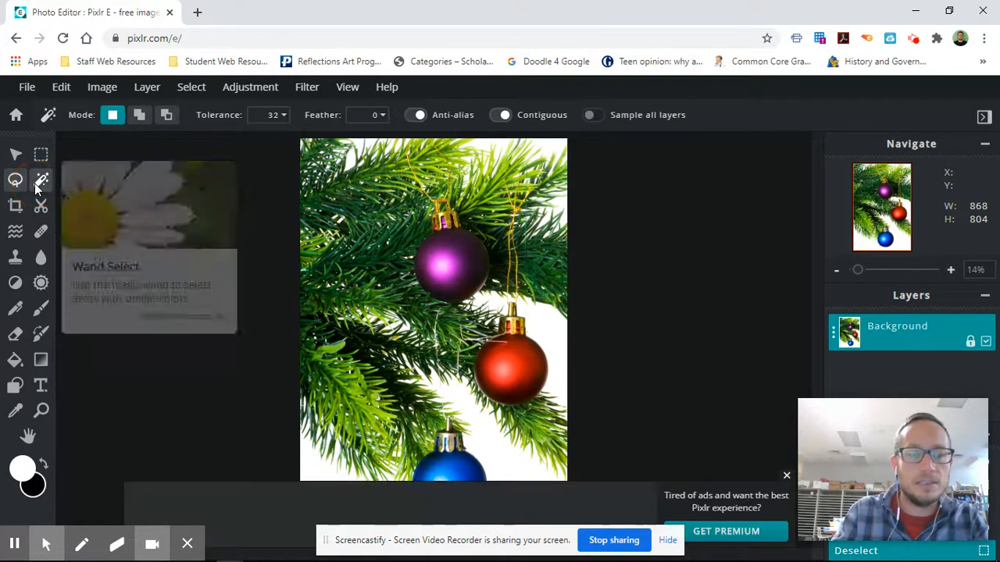
left_click(786, 475)
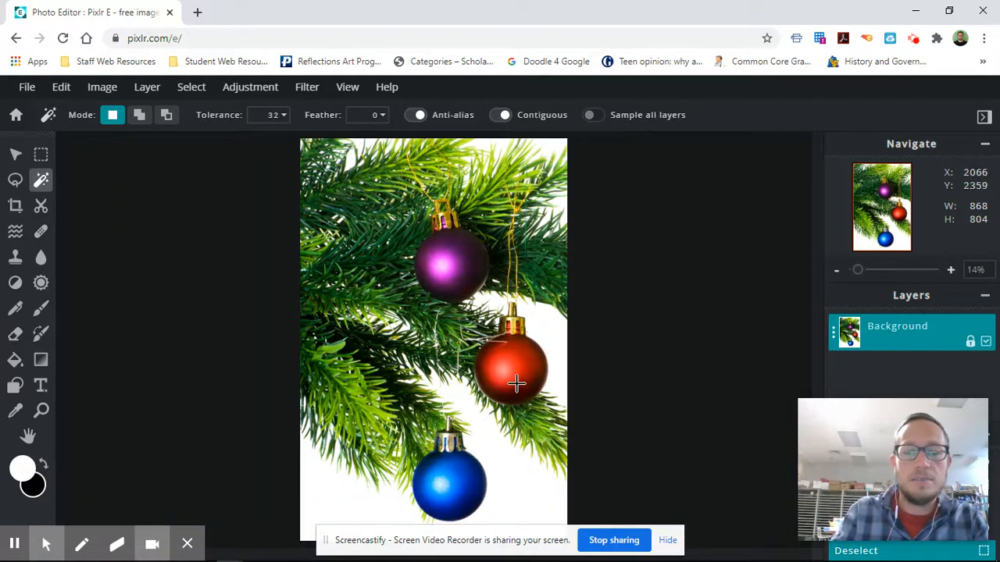
left_click(536, 324)
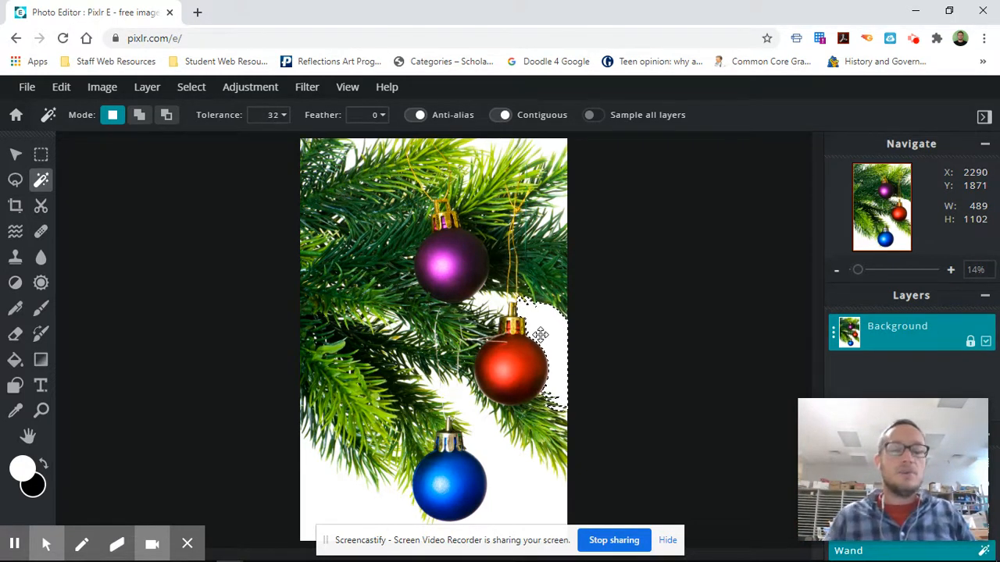
left_click(439, 266)
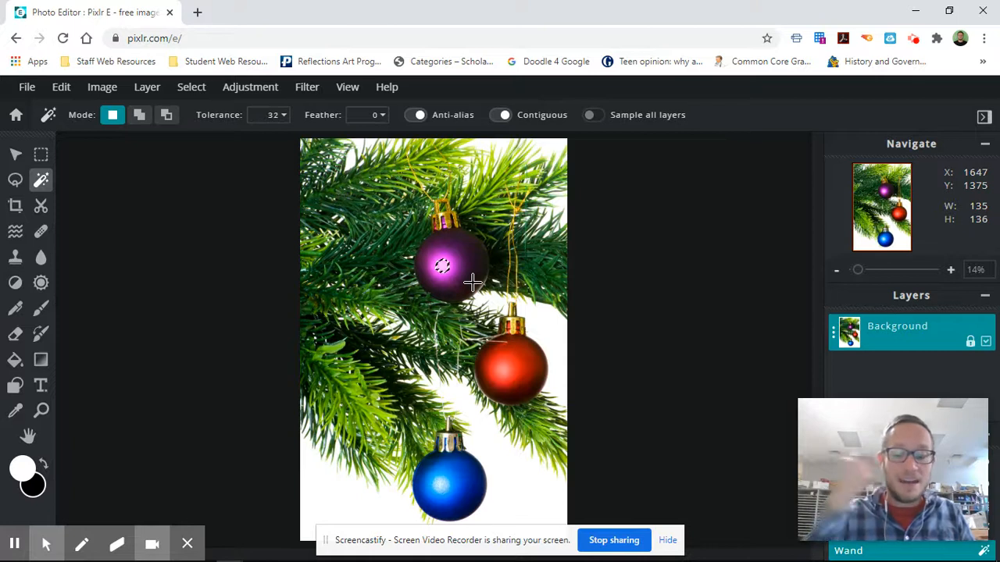
Cut the selected highlight out of the purple ornament, and undo the cut
key("alt")
key("alt")
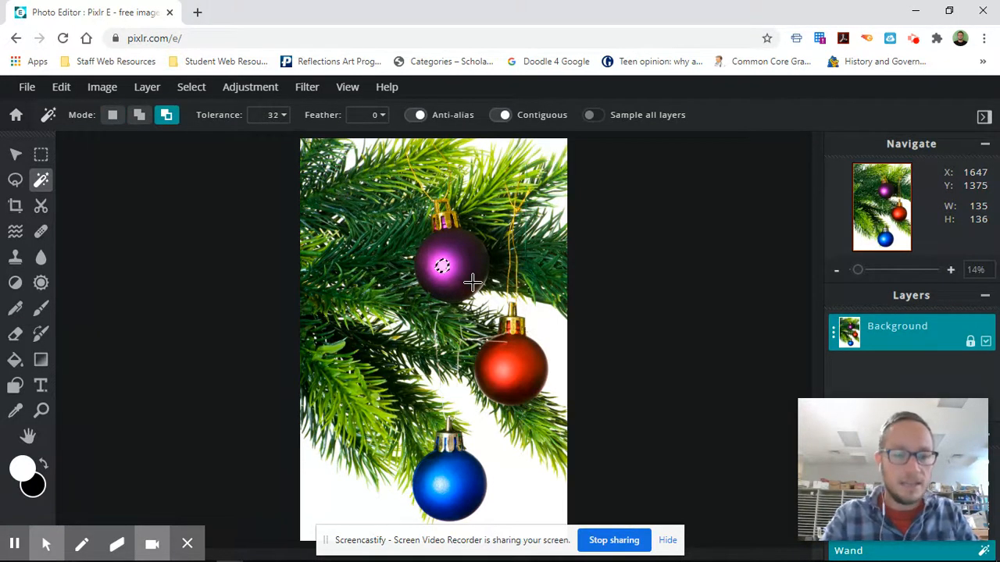
key("ctrl+x")
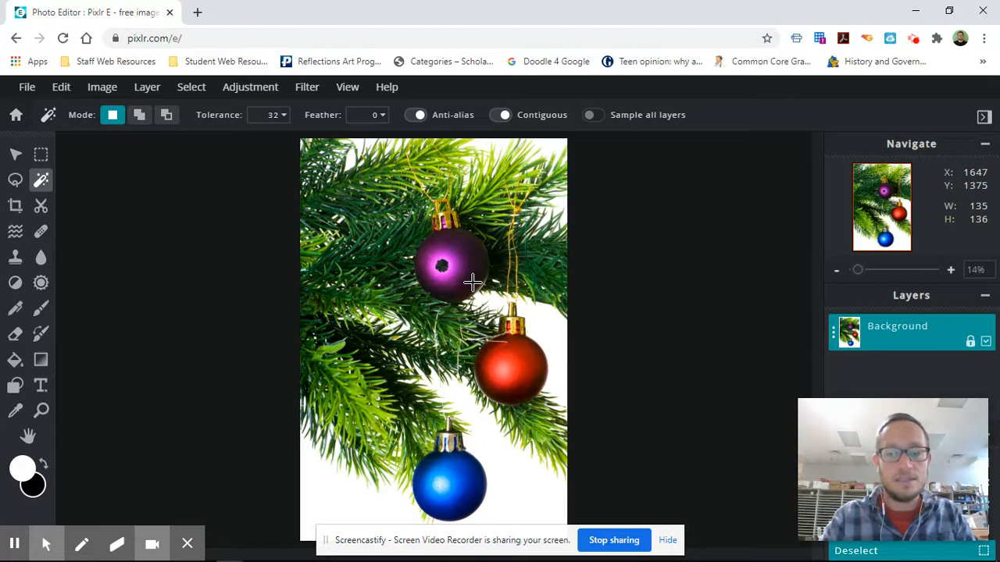
key("alt")
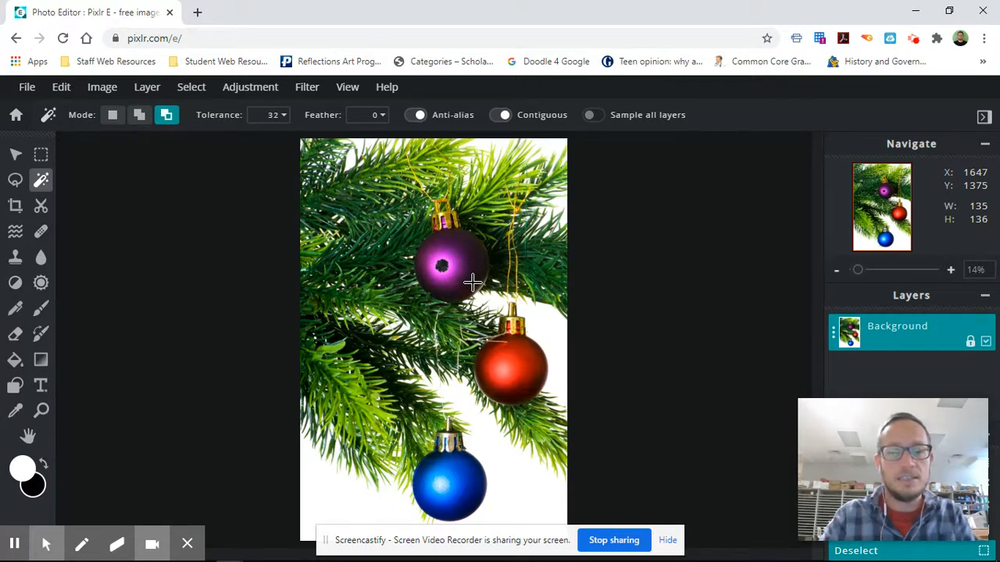
key("ctrl+z")
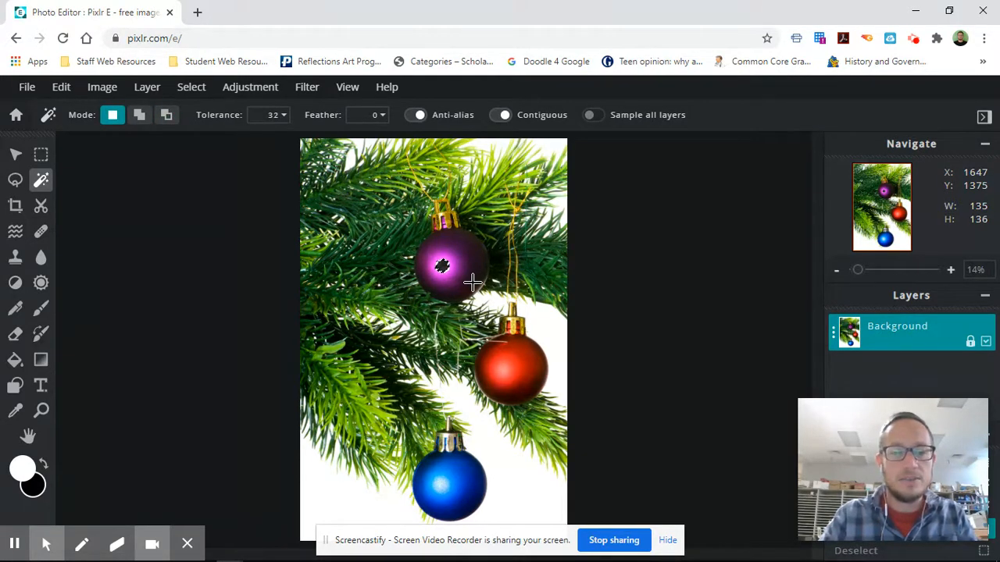
key("alt")
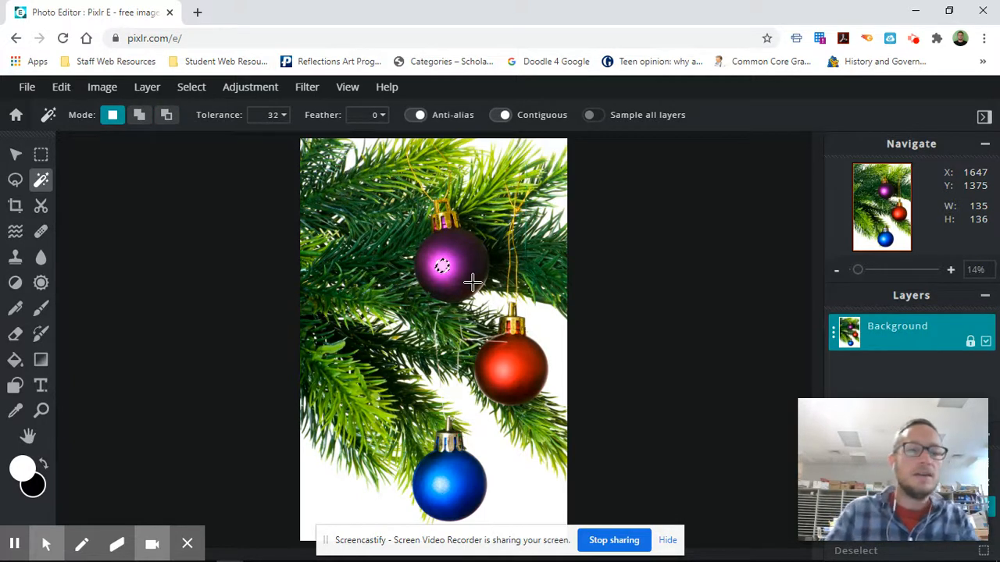
Try a rectangular cutout that keeps only the branches near the photo's upper-left corner, and undo it
left_click(15, 205)
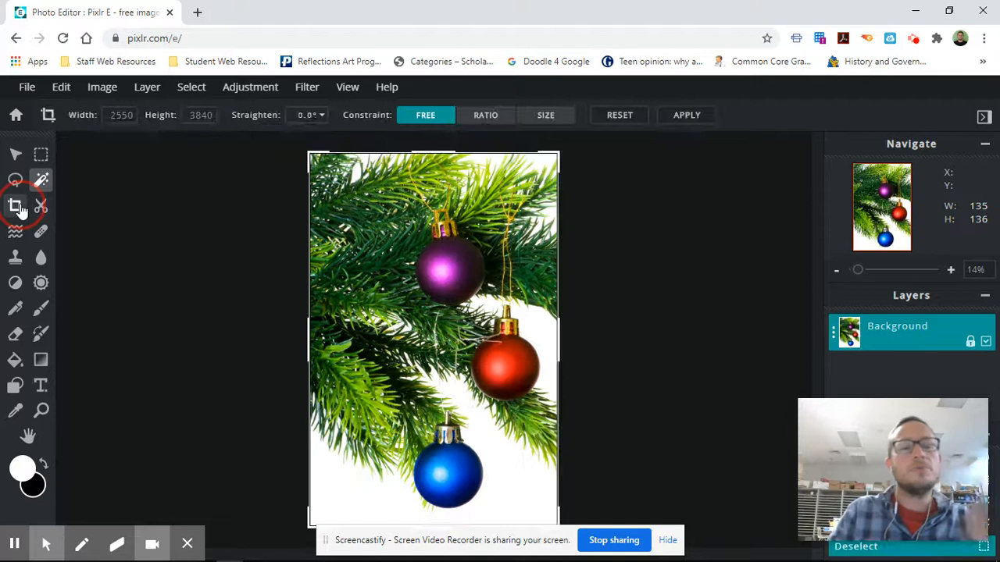
left_click(41, 208)
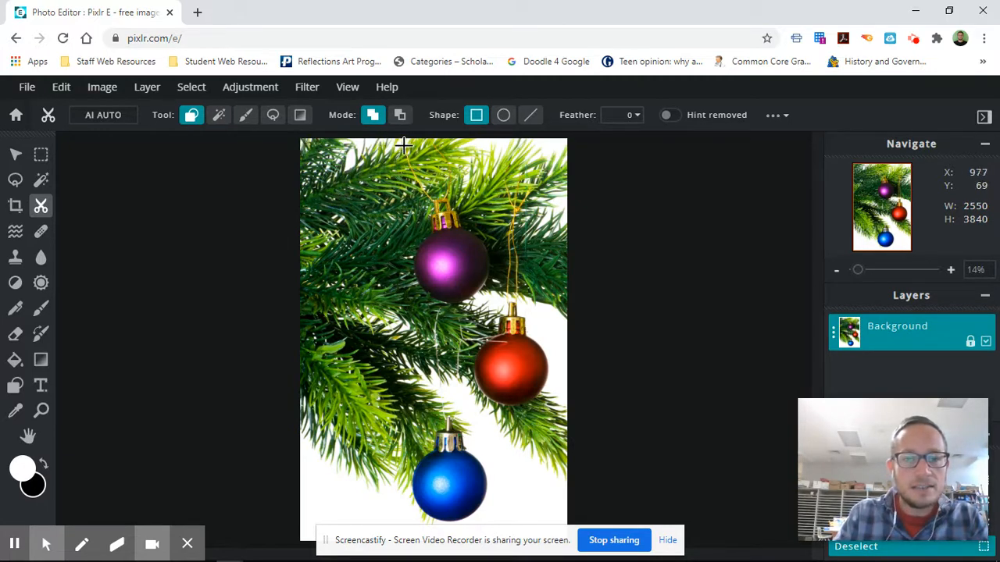
mouse_move(403, 142)
left_mouse_down()
mouse_move(390, 223)
mouse_move(322, 204)
mouse_move(314, 212)
left_mouse_up()
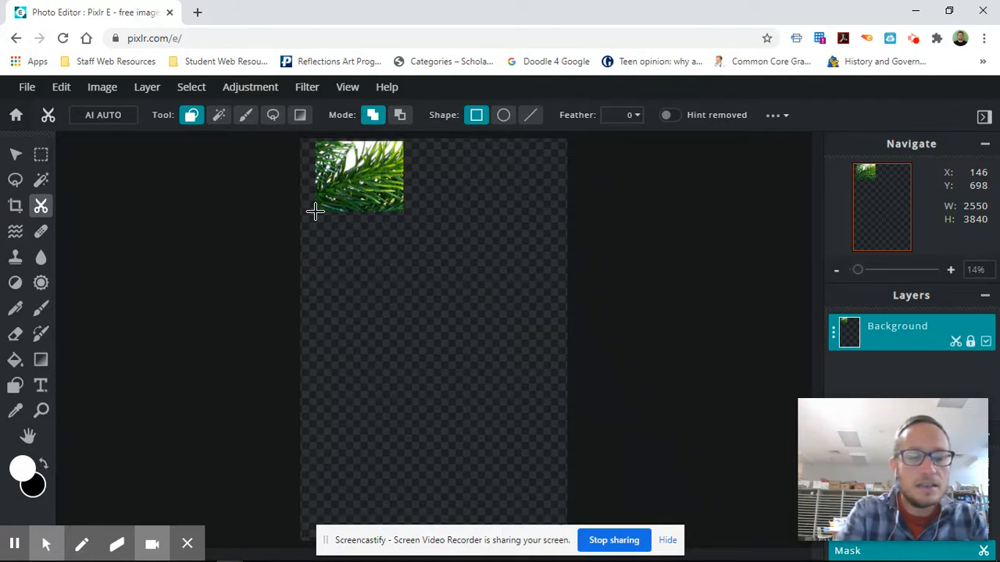
key("ctrl+z")
Try removing a stroke across the purple ornament with the cutout brush at size 40 and 100% opacity, and undo it
left_click(248, 120)
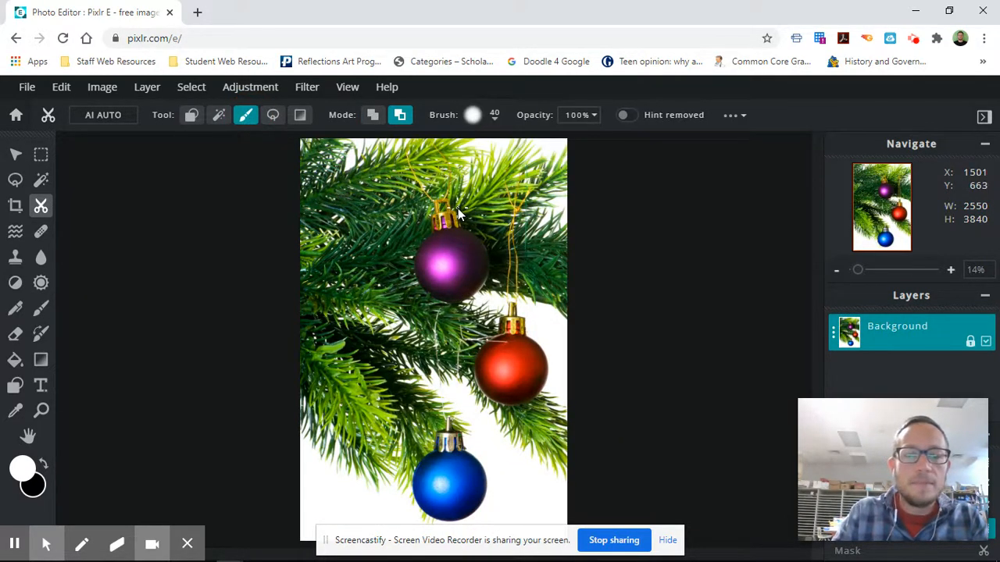
mouse_move(459, 215)
left_mouse_down()
mouse_move(481, 248)
mouse_move(476, 262)
mouse_move(430, 265)
mouse_move(433, 232)
mouse_move(451, 225)
mouse_move(464, 200)
left_mouse_up()
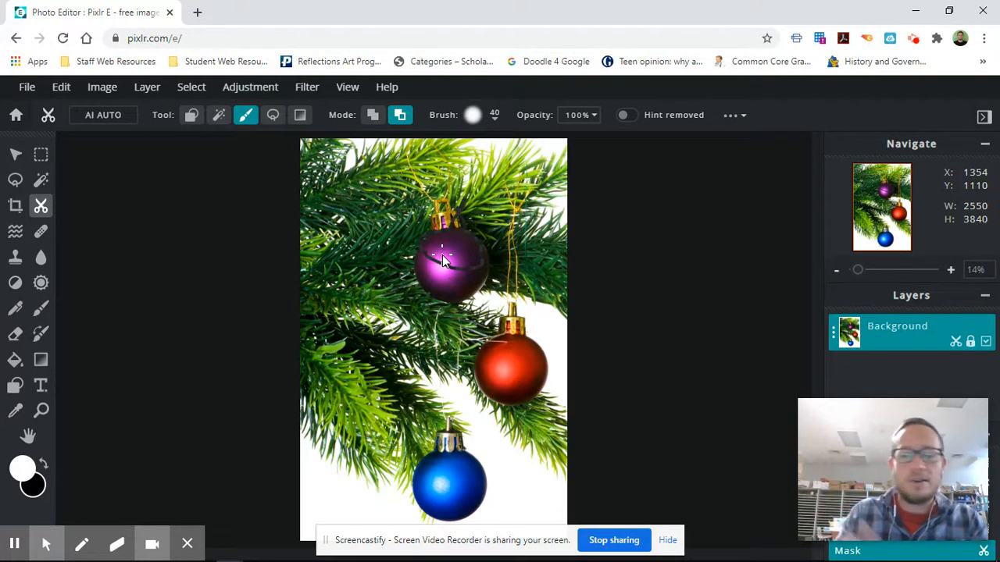
key("ctrl+z")
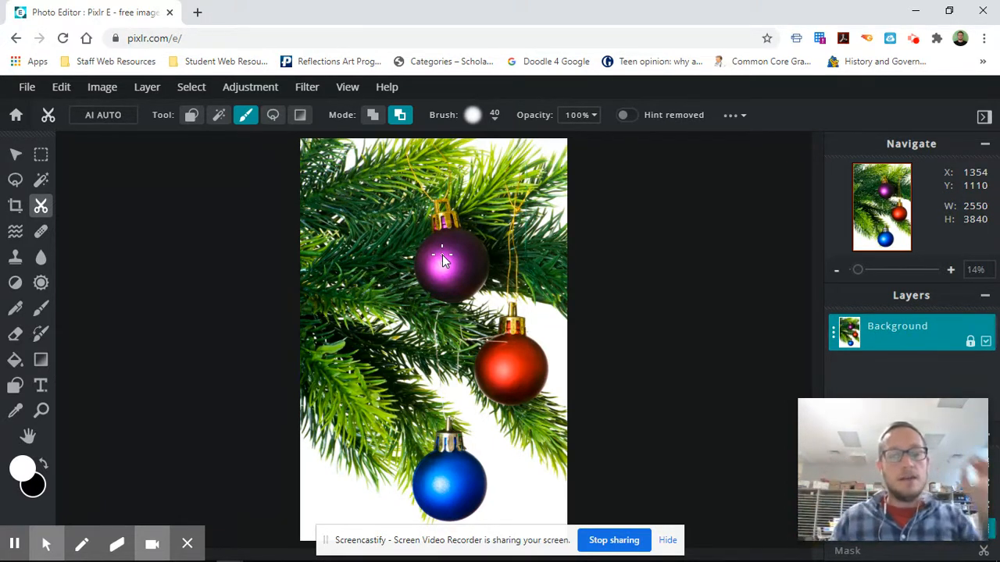
Review the options of the Liquify, Heal, Clone, Blur / Sharpen / Smudge, Lighten / Darken and Vibrance / Saturation / Temperature tools, dismissing the advertisement
left_click(15, 234)
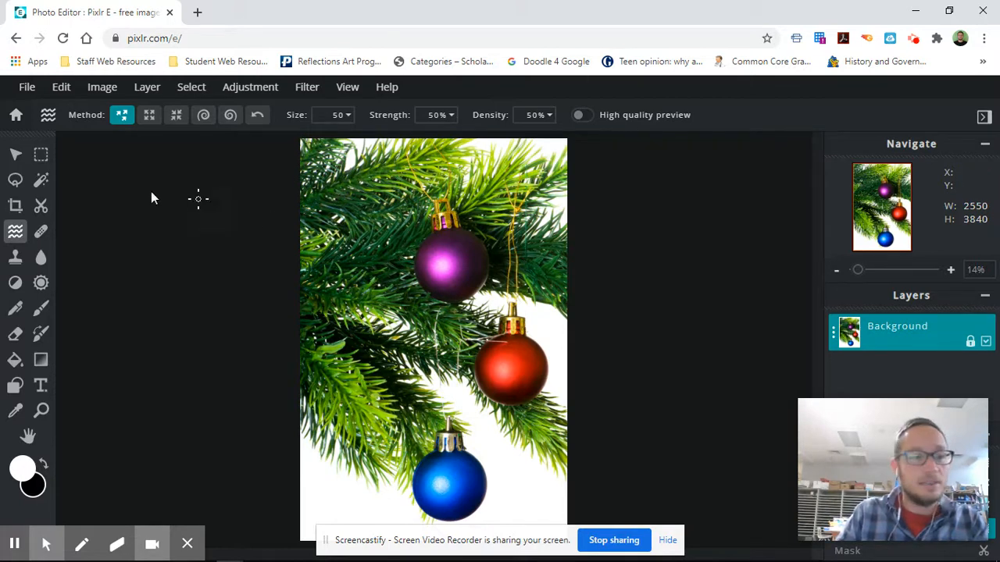
left_click(41, 232)
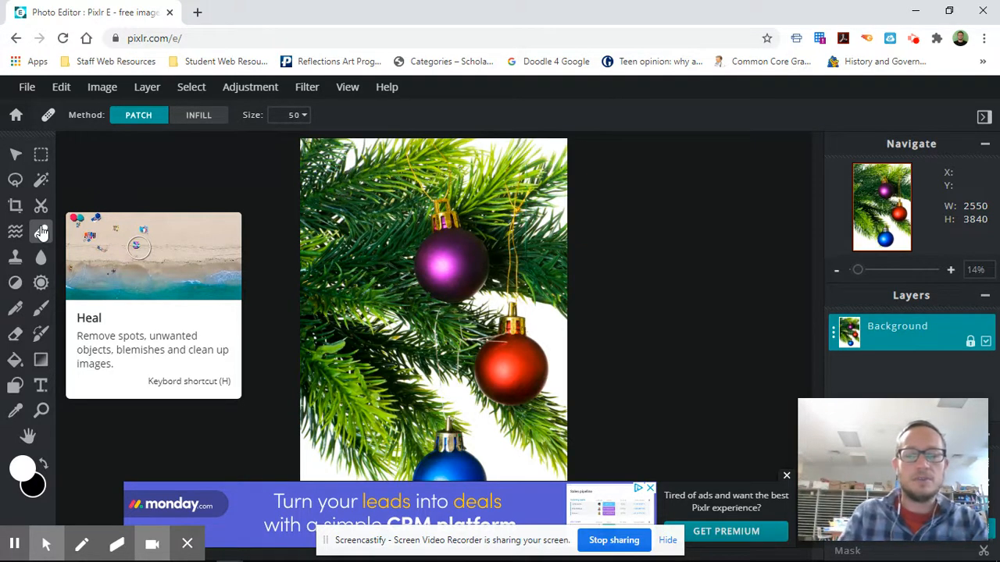
left_click(650, 489)
left_click(785, 477)
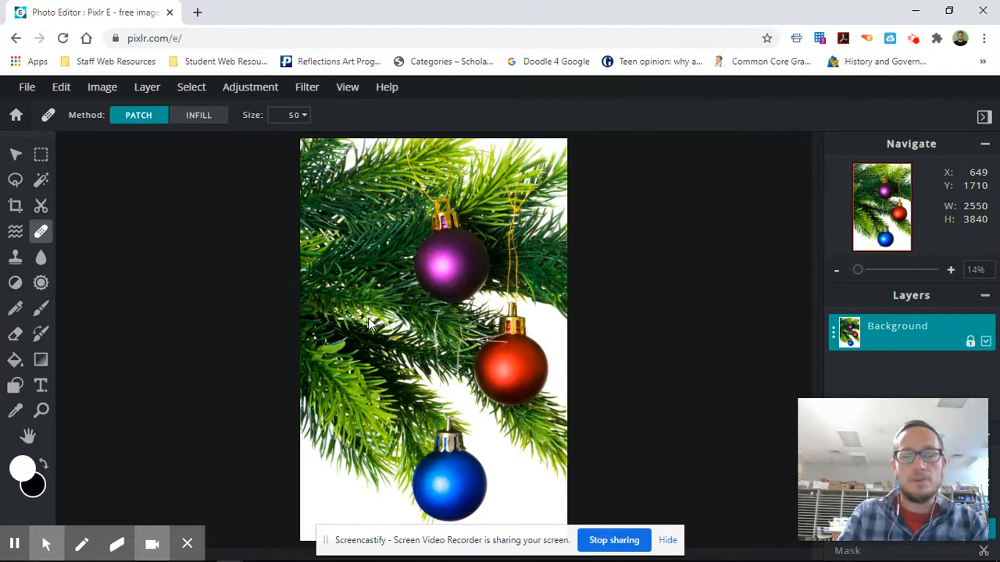
left_click(15, 257)
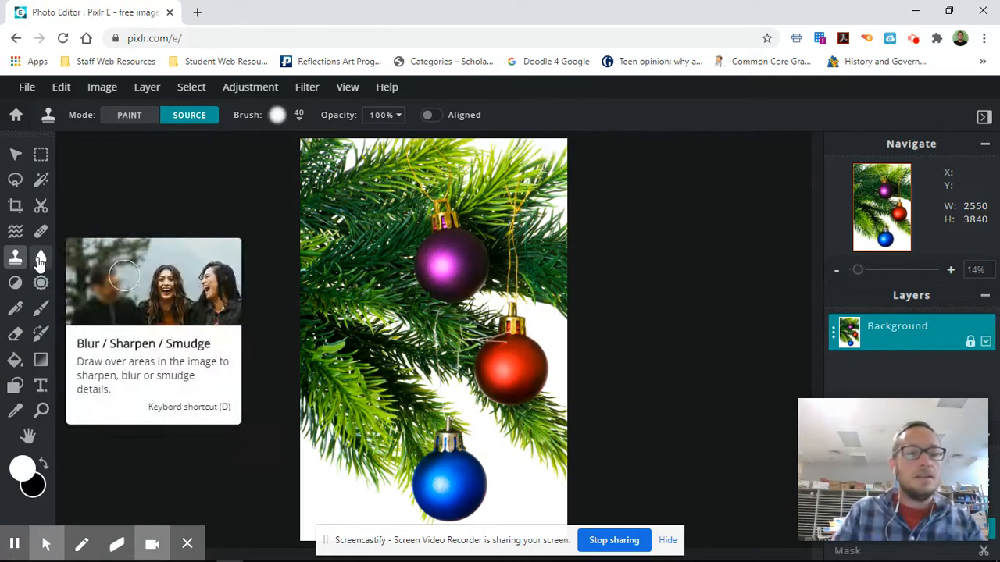
left_click(40, 259)
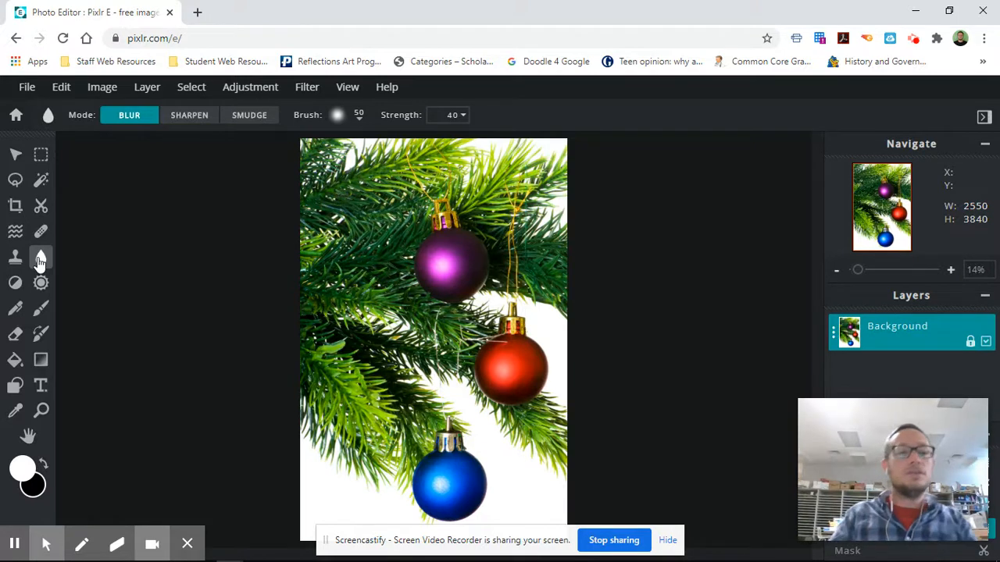
left_click(17, 284)
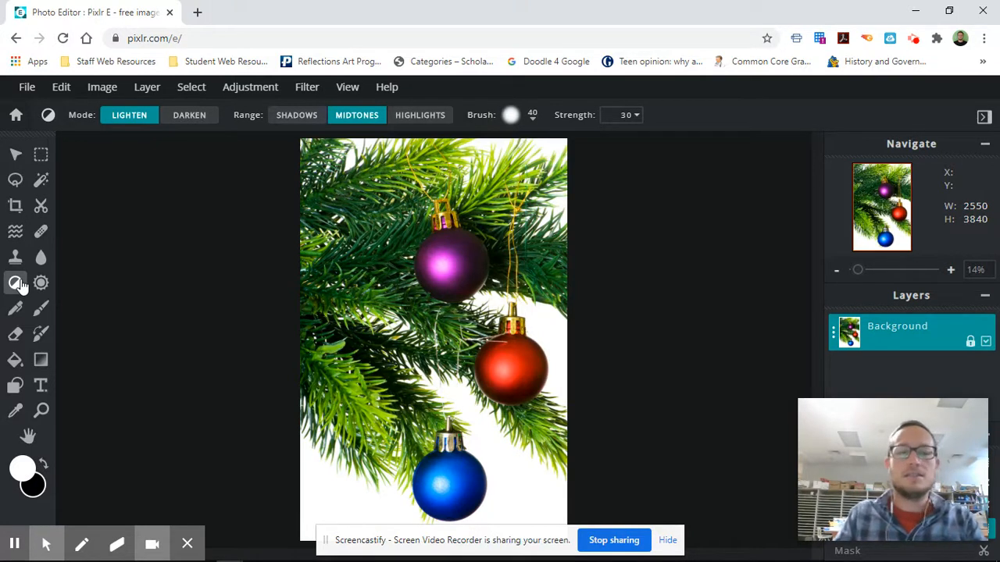
left_click(40, 283)
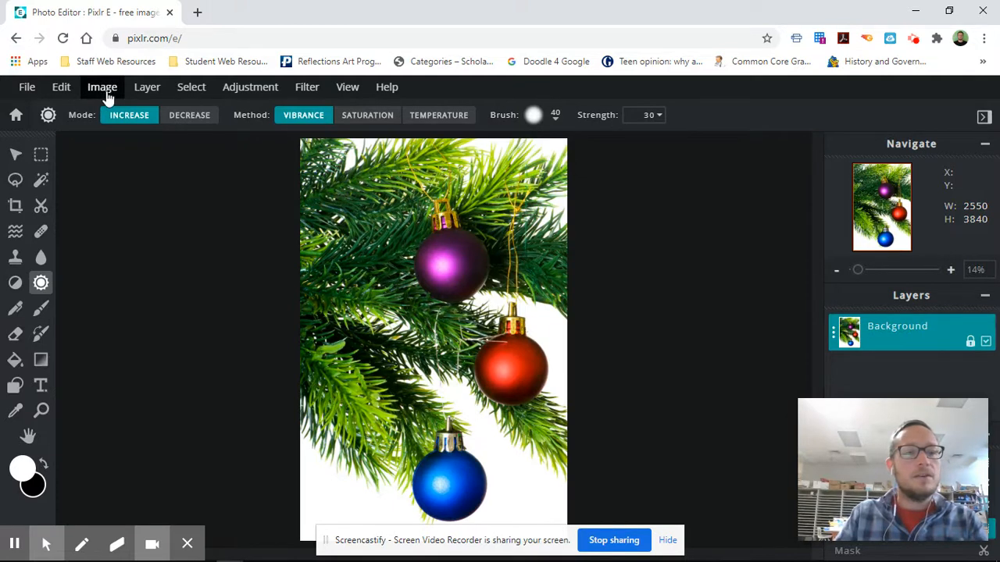
Review the available file, edit, image, layer and selection commands
left_click(28, 88)
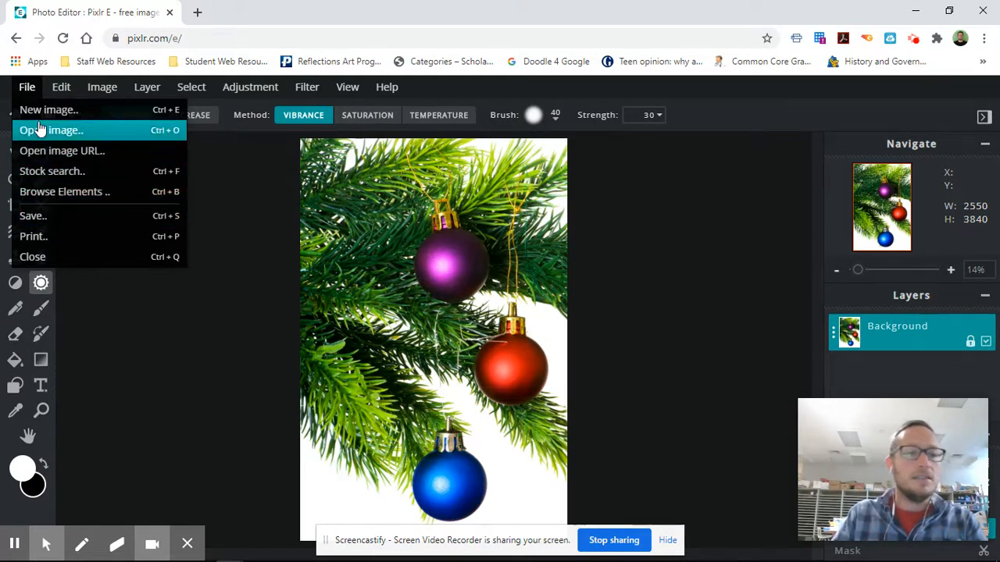
left_click(61, 87)
left_click(61, 88)
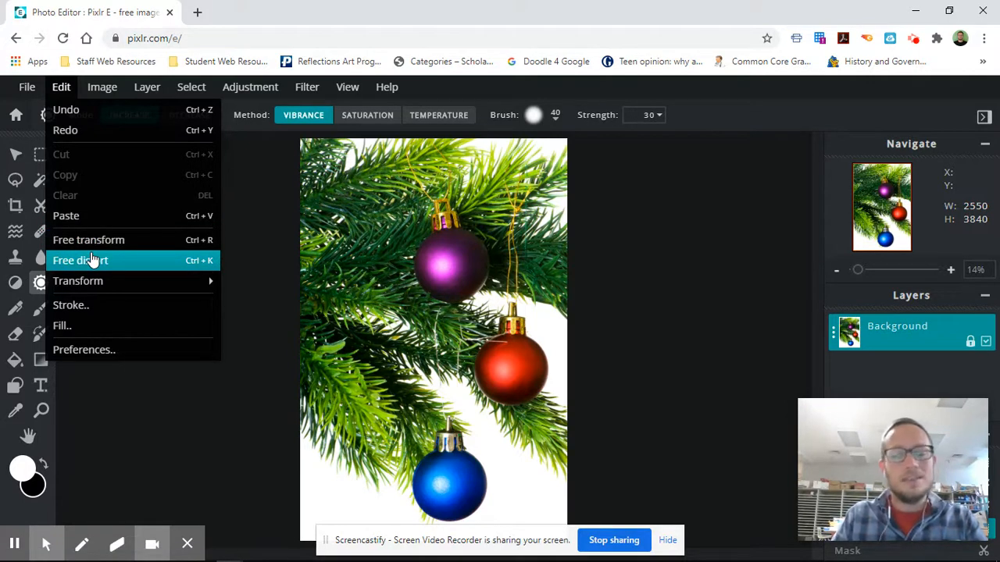
mouse_move(96, 285)
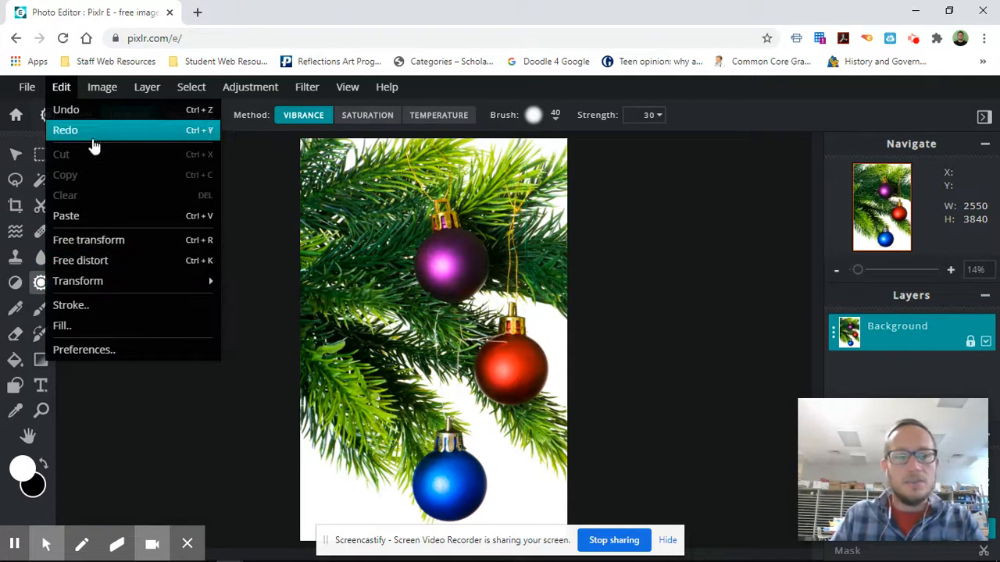
mouse_move(96, 95)
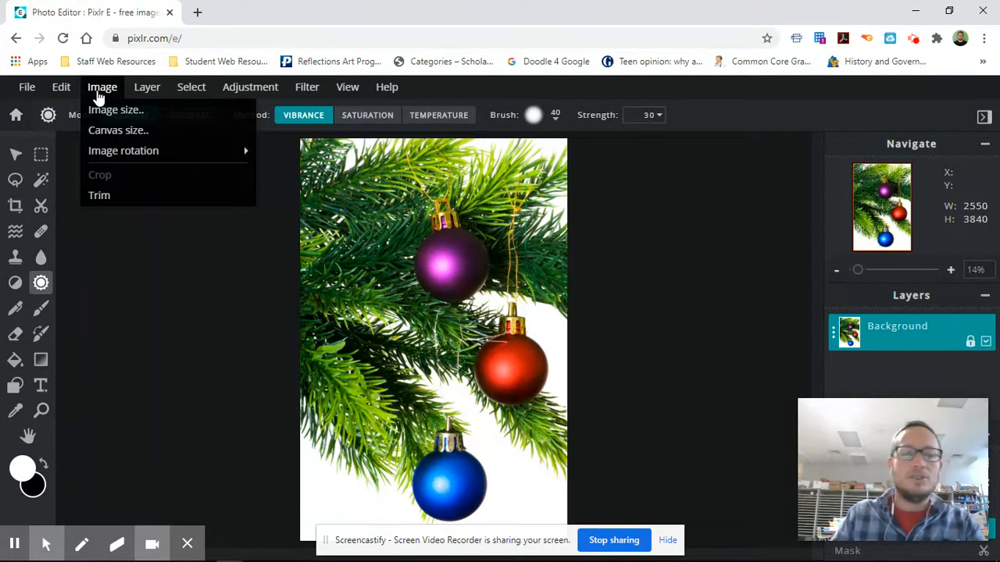
mouse_move(154, 92)
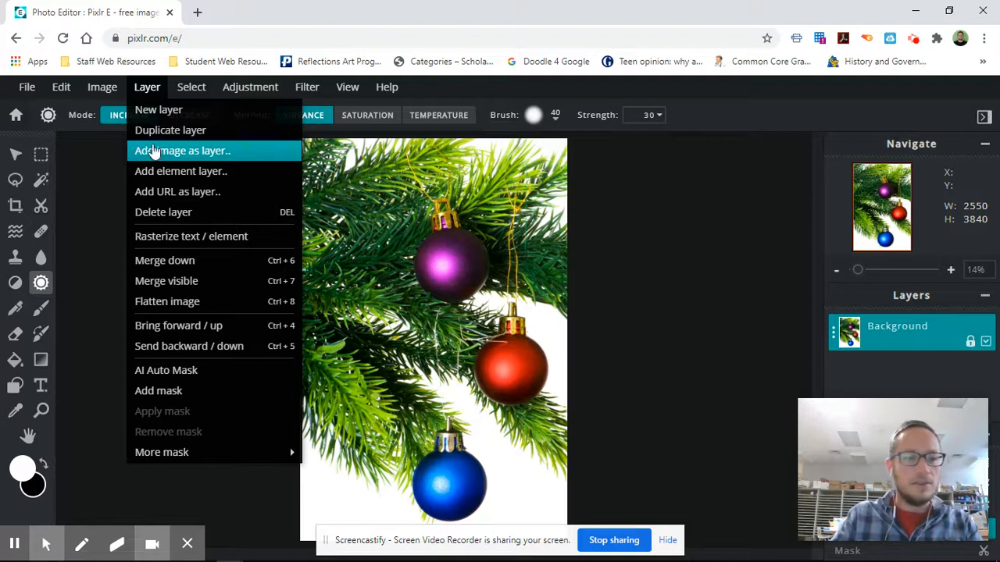
left_click(190, 88)
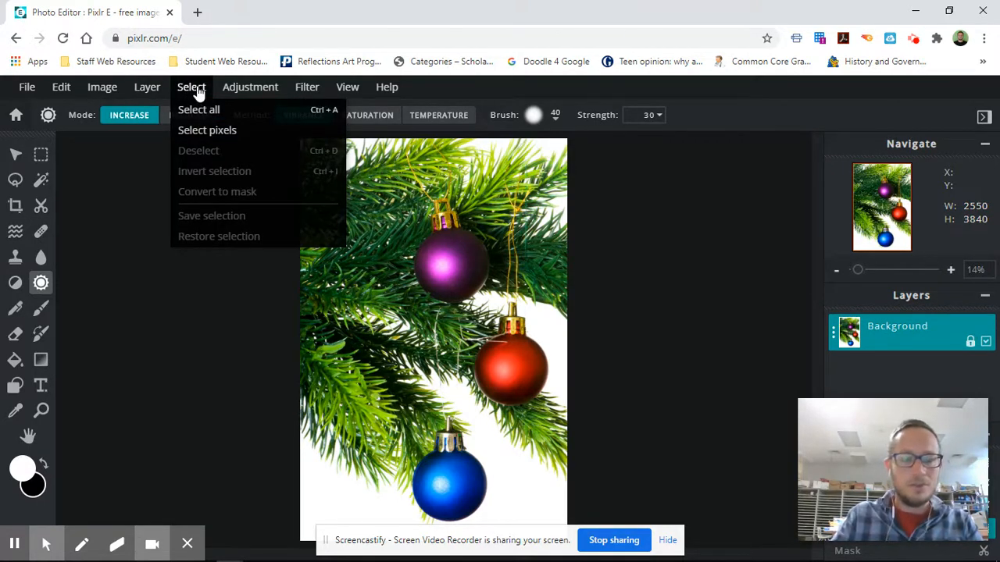
Open the Brightness & contrast adjustment and move its dialog clear of the ornament photo
left_click(242, 91)
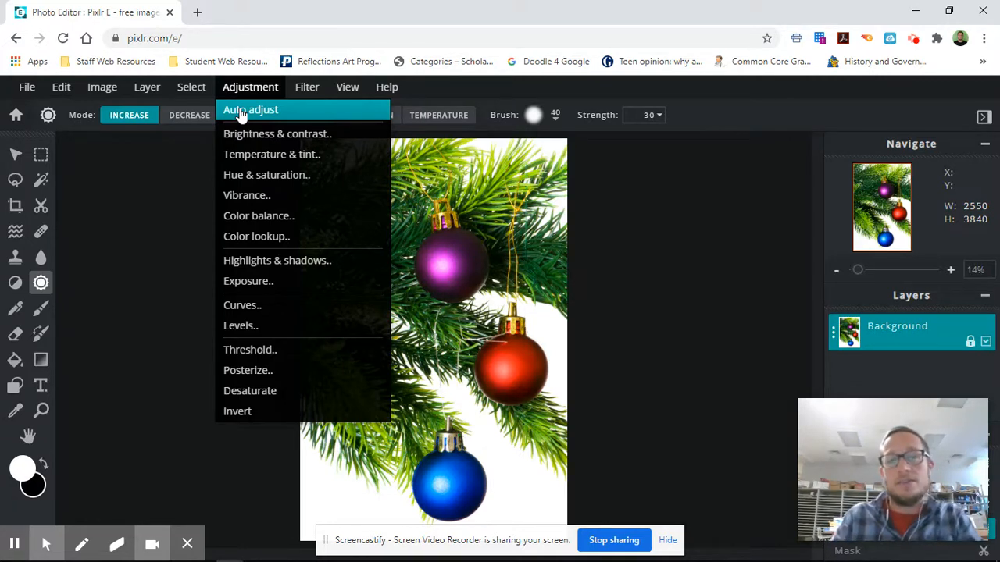
left_click(244, 134)
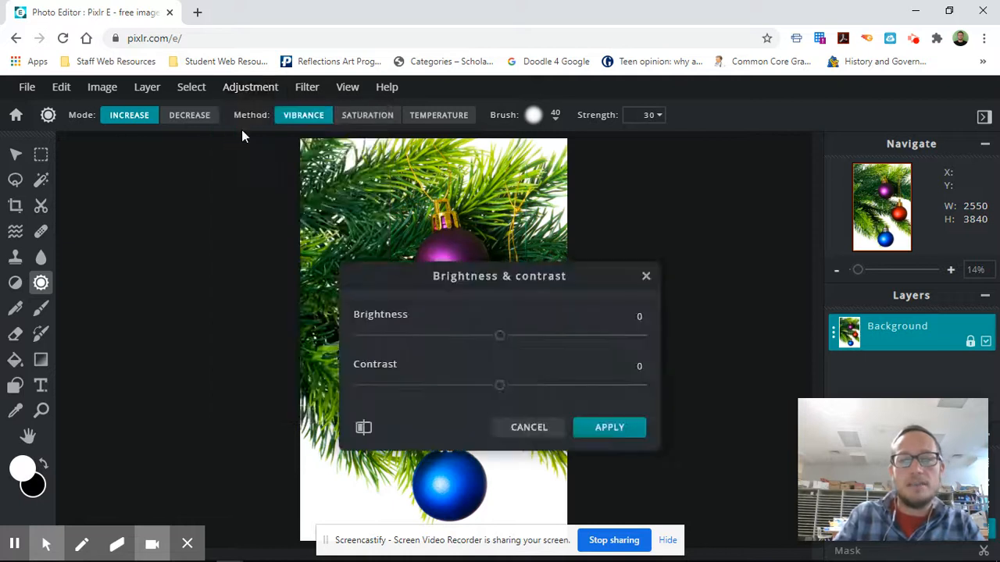
left_click_drag(508, 276, 747, 154)
Try a higher brightness and a contrast of 100, returning brightness to 0 and contrast to -2
left_click(742, 214)
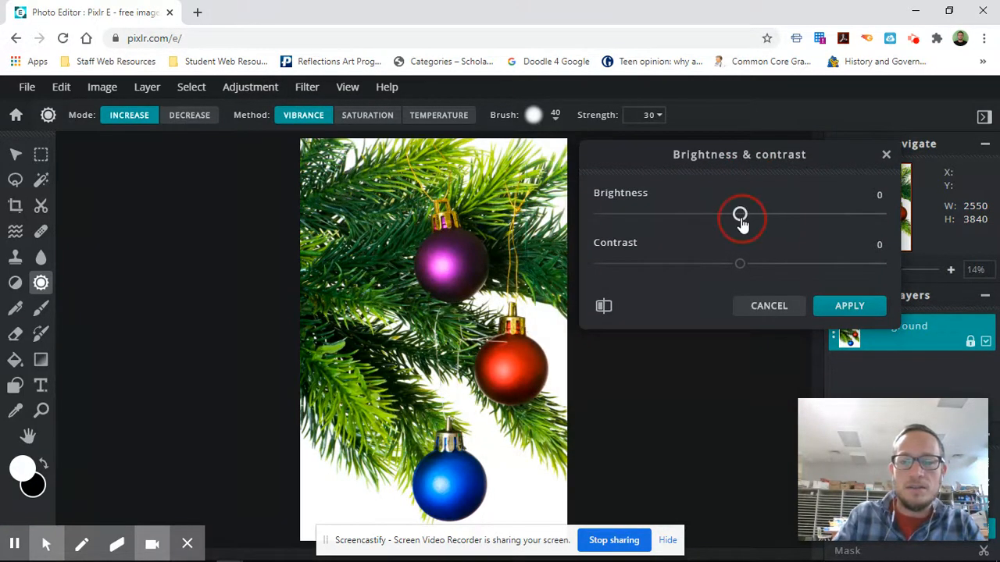
left_click(827, 215)
left_click_drag(826, 217, 743, 226)
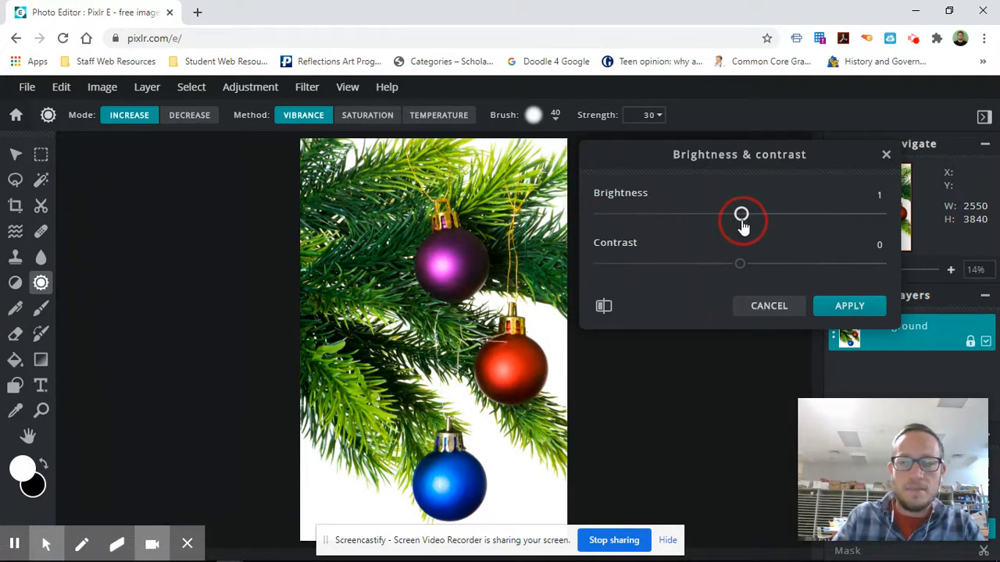
left_click_drag(743, 226, 742, 226)
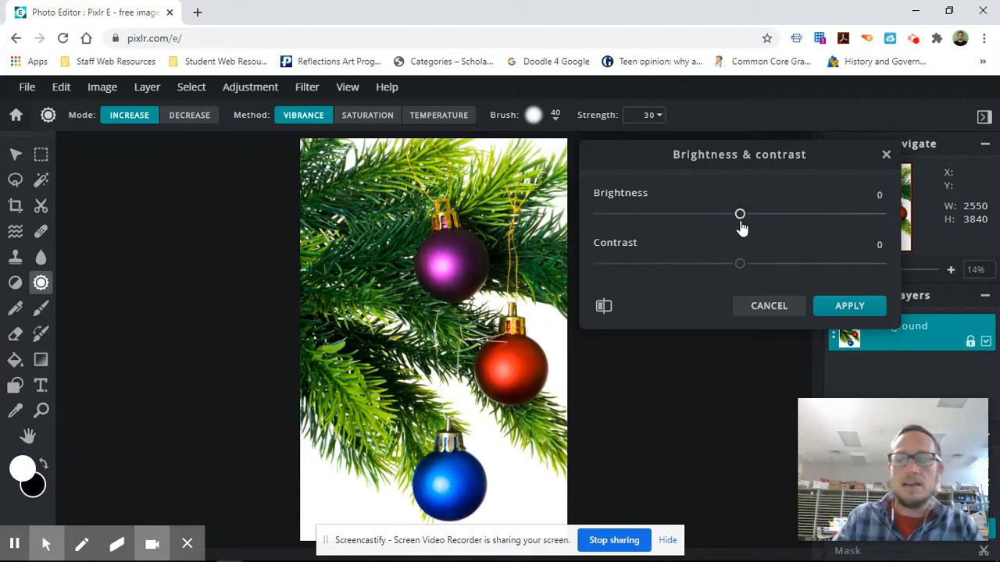
left_click_drag(739, 264, 882, 250)
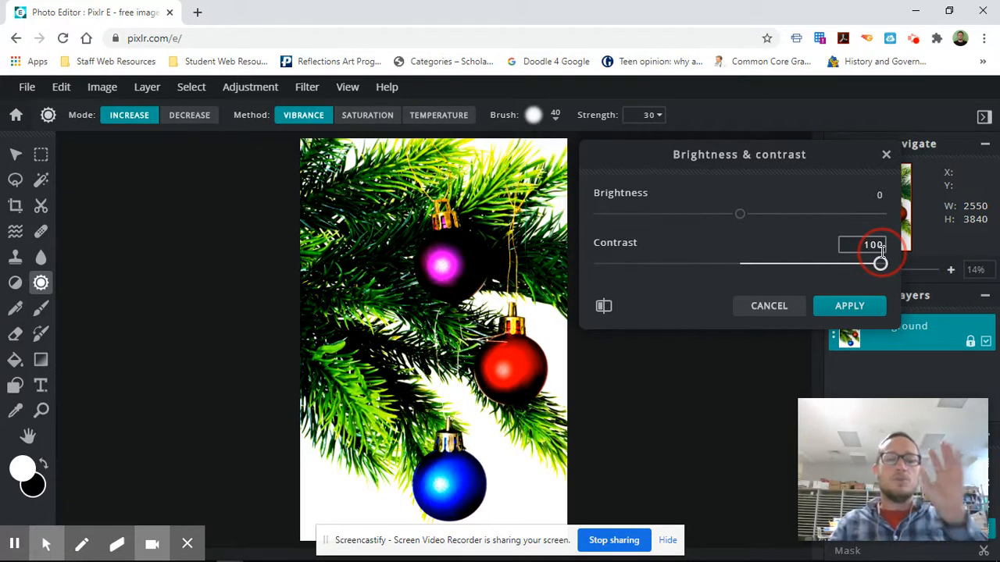
left_click_drag(882, 249, 739, 272)
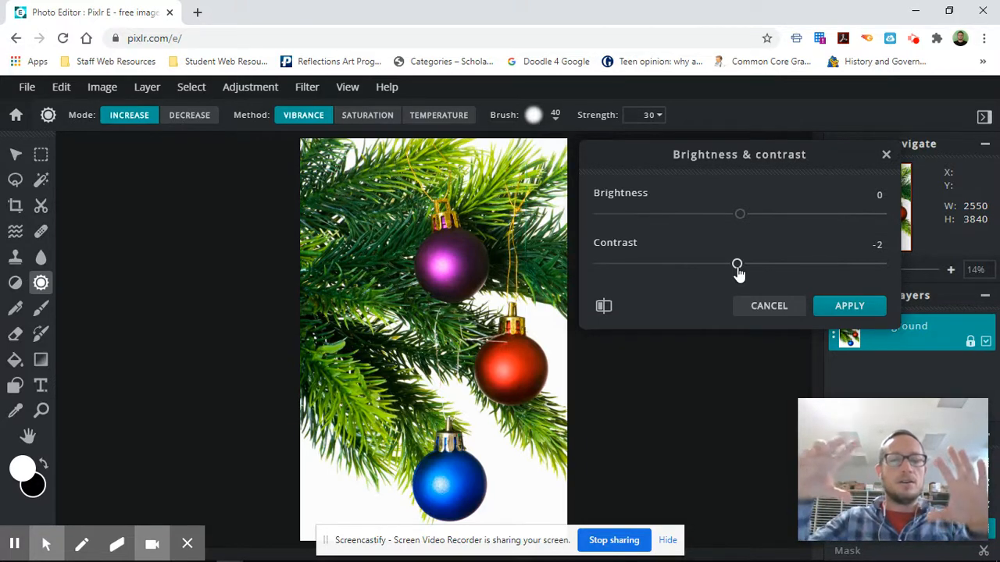
Discard the Brightness & contrast changes, and try the Temperature & tint adjustment before cancelling it
left_click(767, 308)
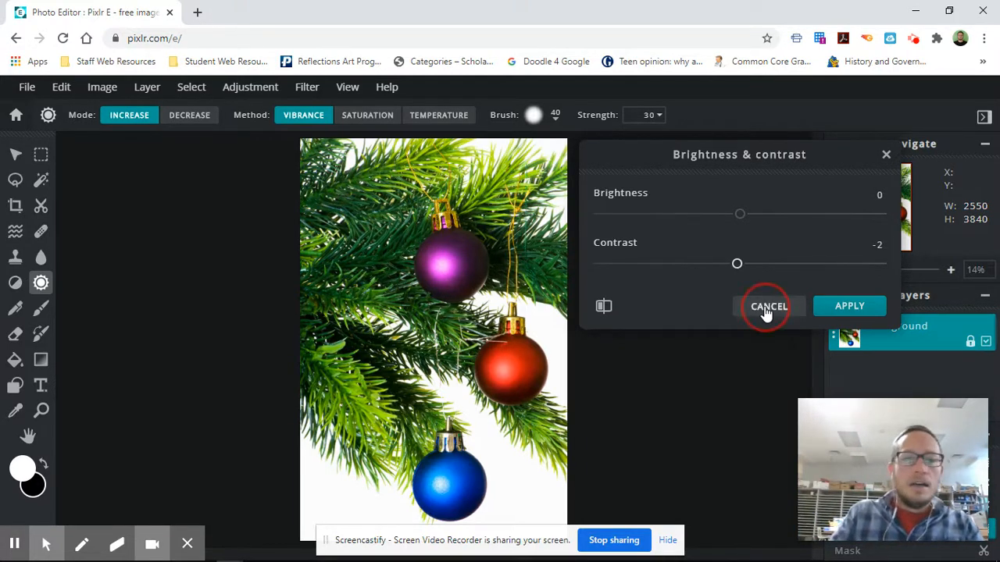
left_click(250, 88)
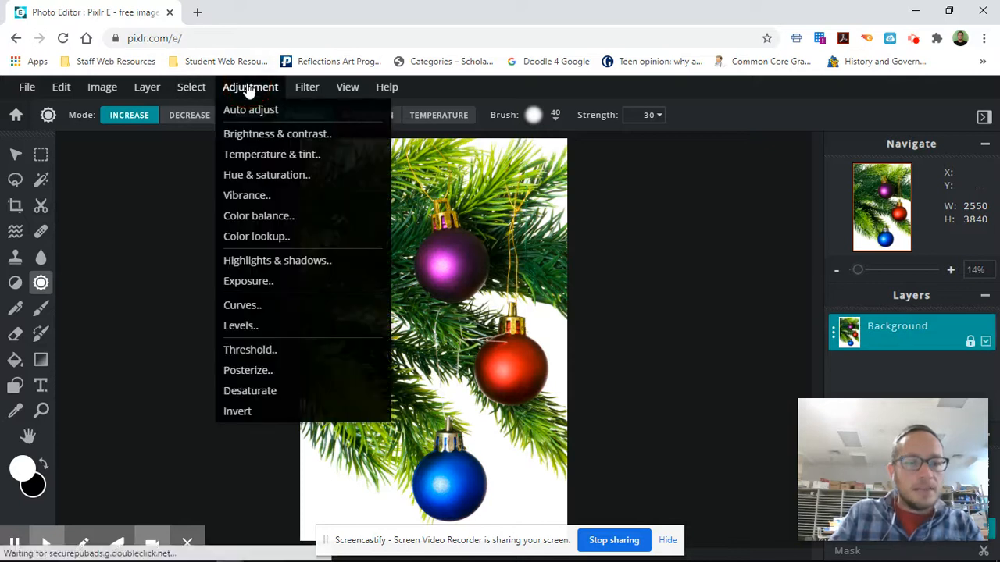
left_click(265, 155)
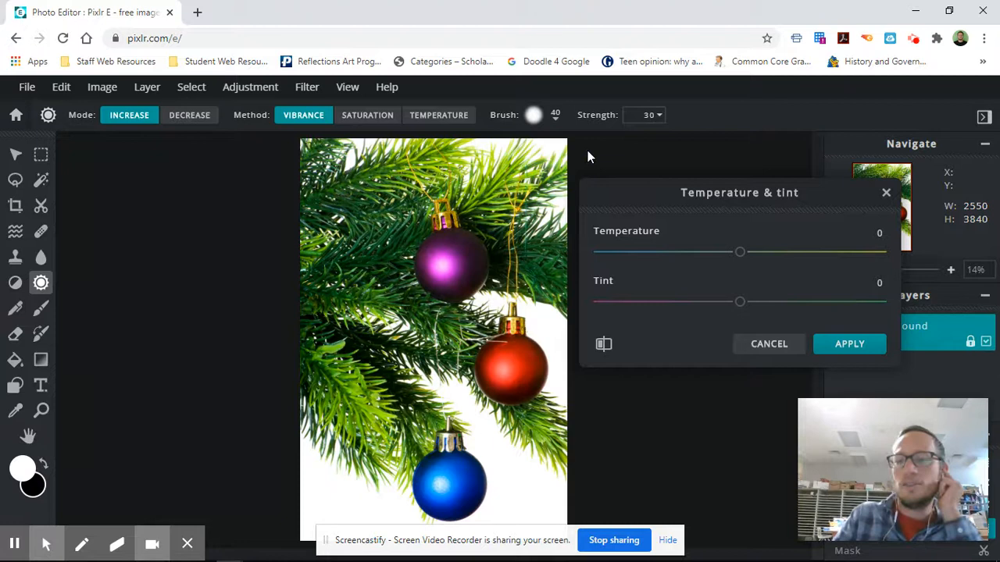
mouse_move(741, 255)
left_mouse_down()
mouse_move(774, 257)
mouse_move(739, 253)
left_mouse_up()
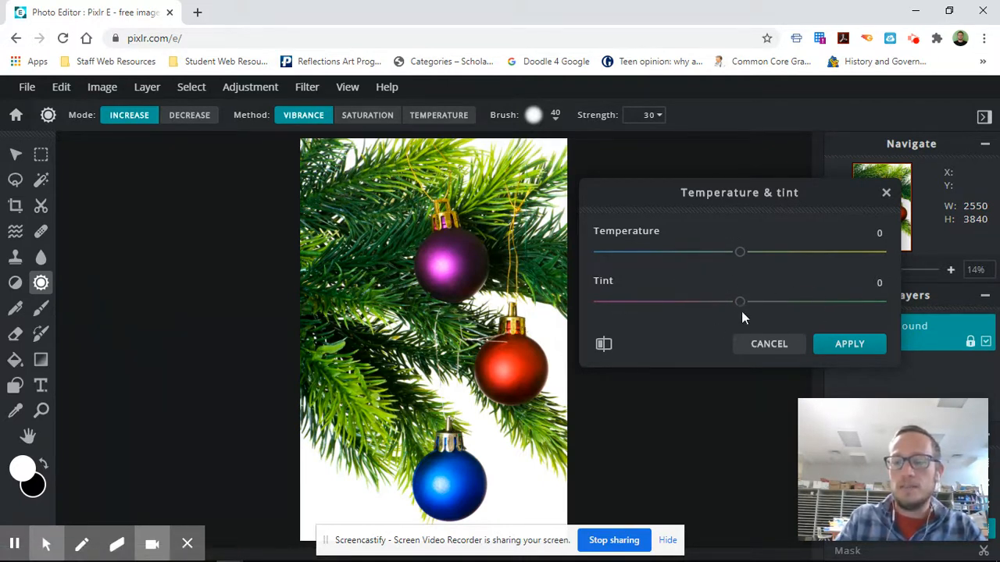
left_click(767, 343)
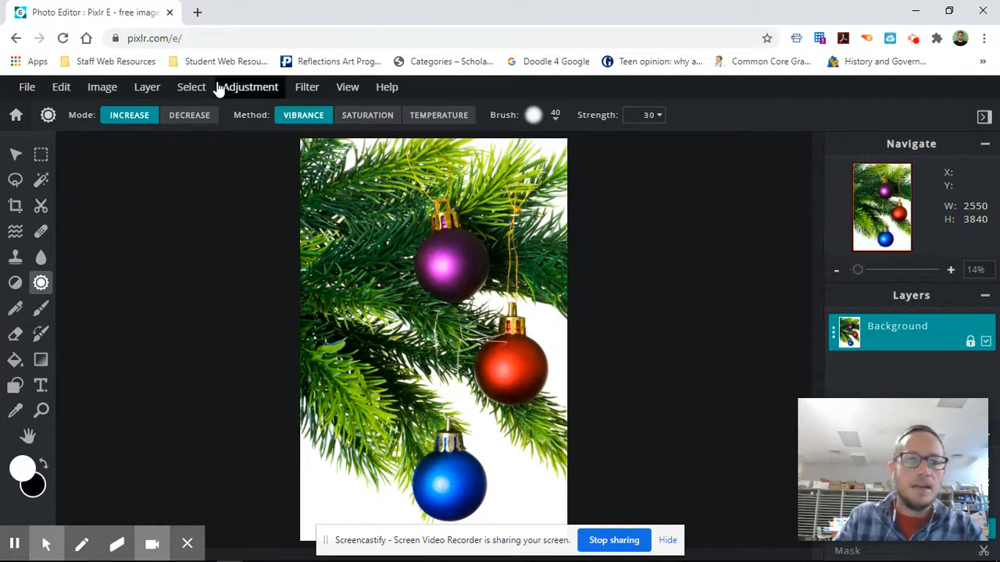
Open Hue & saturation and try a saturation of -33 and a higher hue, returning to hue 7 and saturation -1
left_click(238, 93)
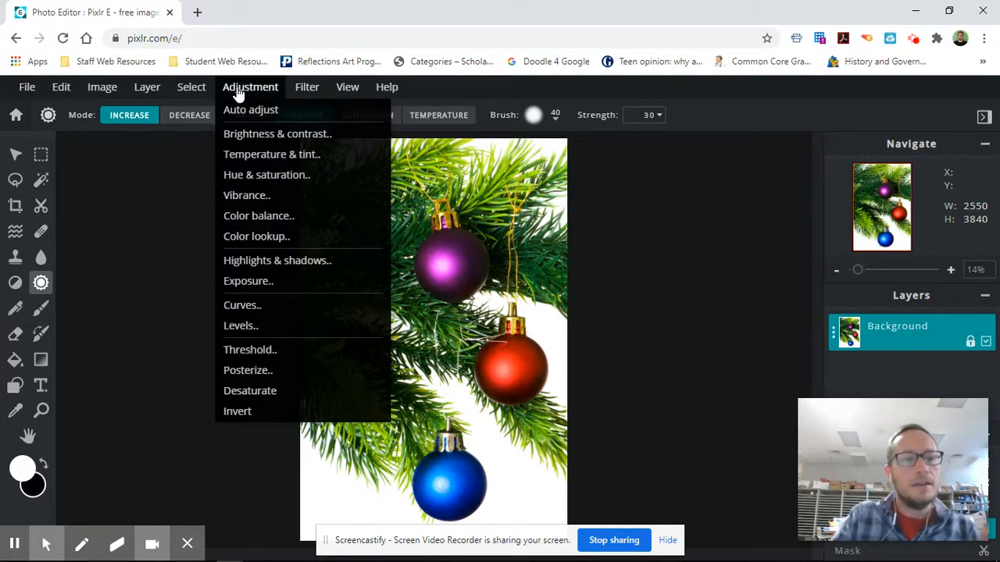
left_click(258, 175)
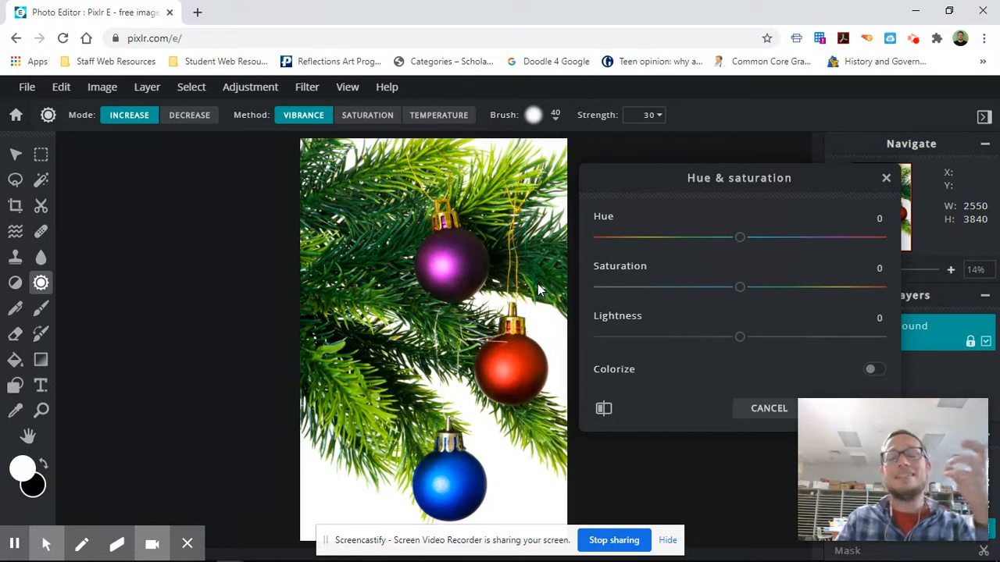
left_click_drag(740, 288, 695, 301)
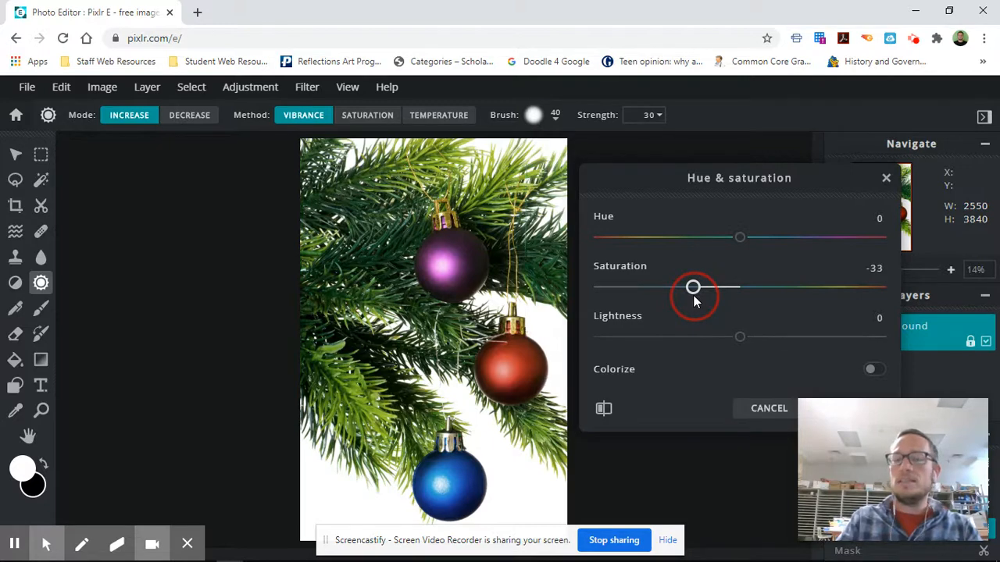
left_click_drag(695, 301, 738, 319)
left_click_drag(739, 241, 835, 236)
left_click_drag(842, 236, 747, 266)
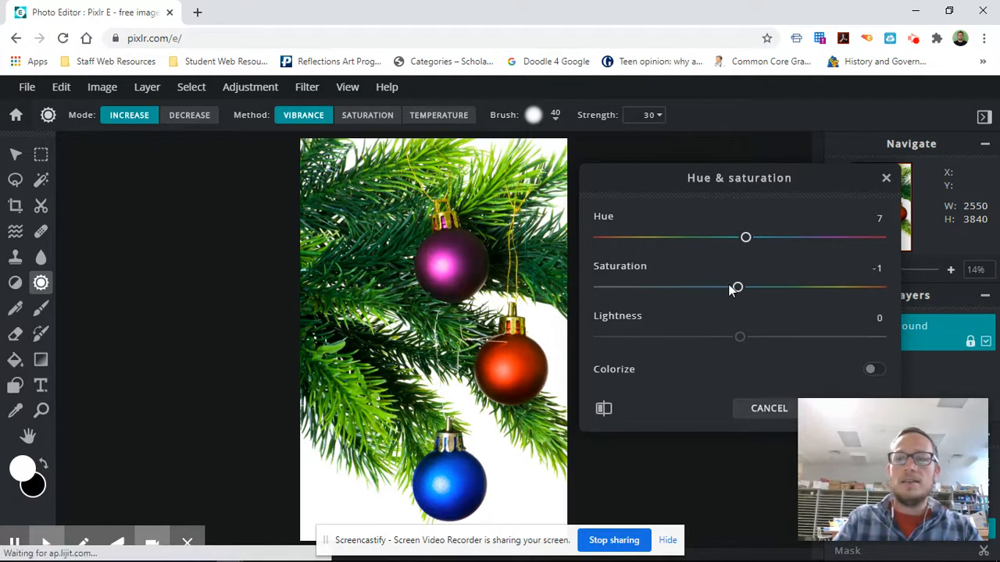
Try a hue of 180, saturation of -64 and lightness of -3 on the photo, and cancel the adjustment
left_click_drag(738, 288, 563, 296)
left_click_drag(747, 238, 884, 220)
left_click_drag(598, 287, 648, 275)
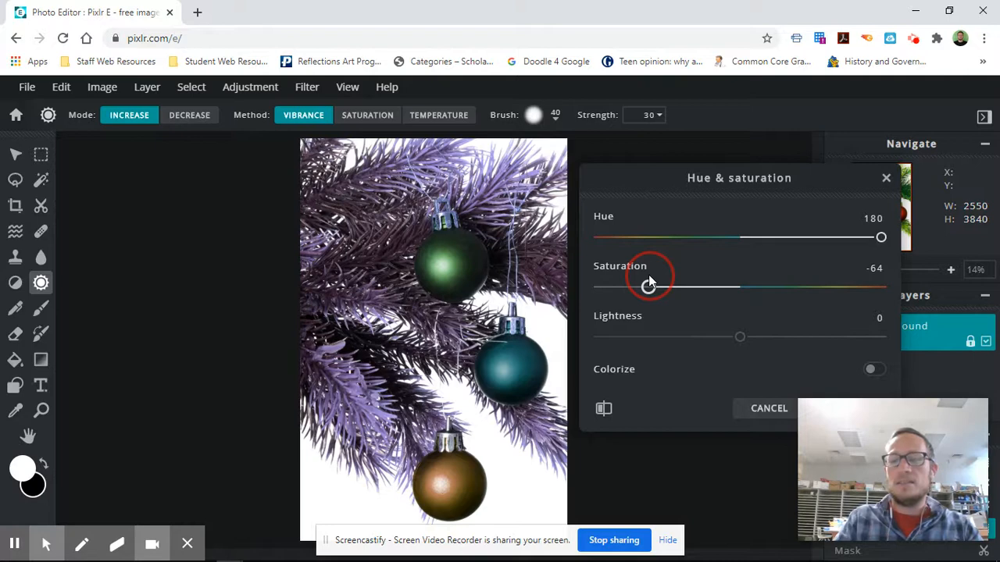
mouse_move(738, 343)
left_mouse_down()
mouse_move(683, 344)
mouse_move(784, 344)
mouse_move(736, 344)
left_mouse_up()
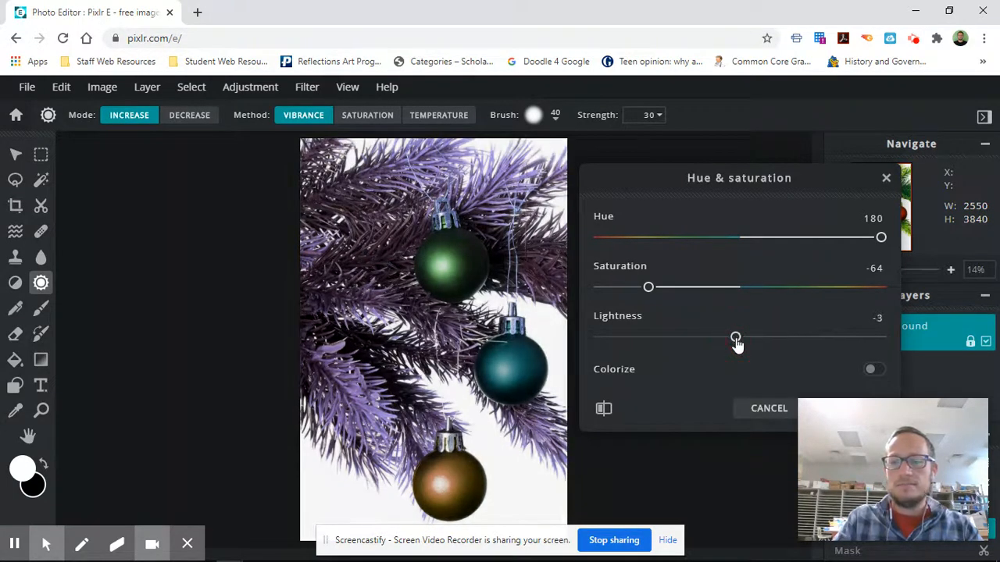
left_click(764, 410)
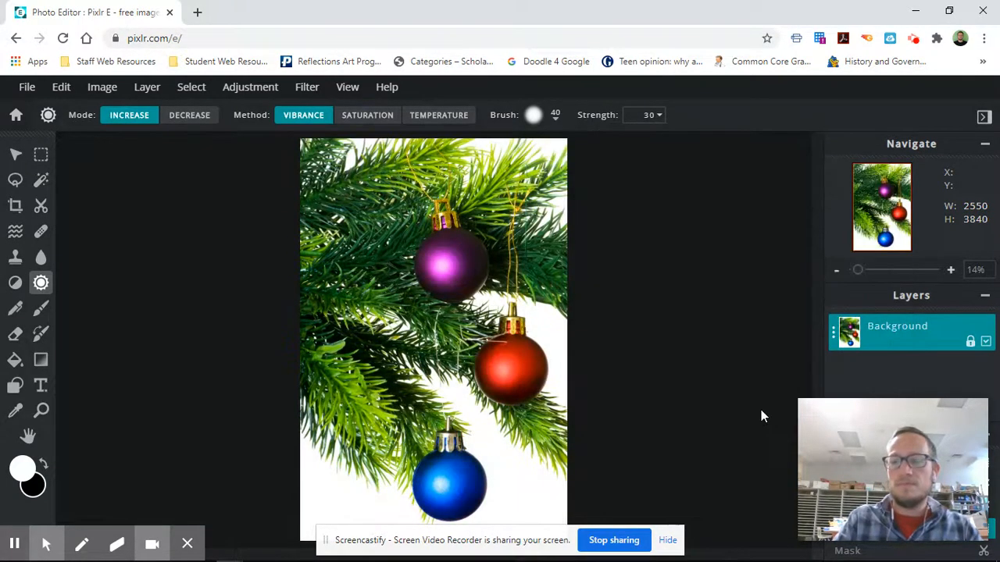
Try the Vibrance adjustment with an amount of 65 on the photo and cancel it
left_click(233, 88)
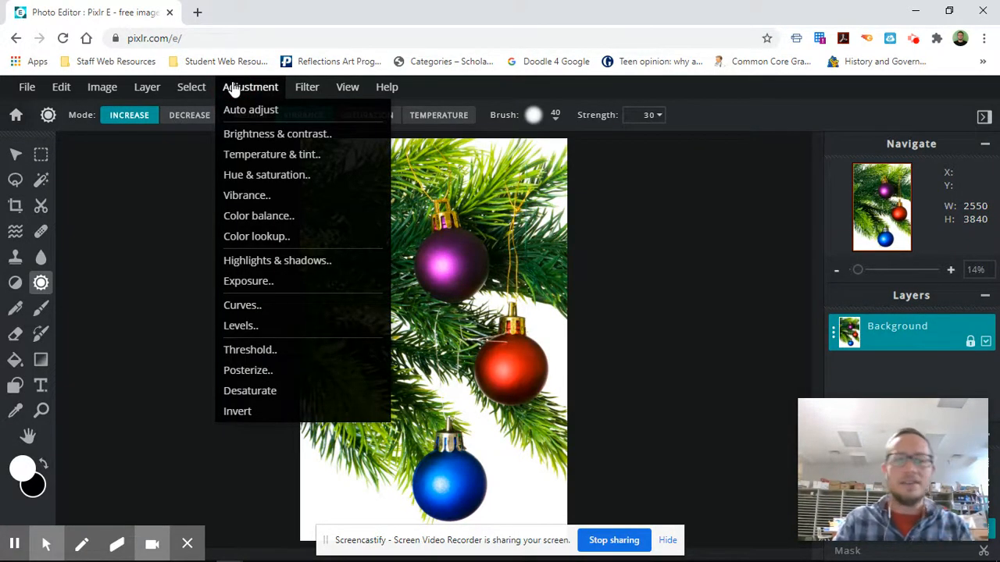
left_click(277, 197)
left_click_drag(739, 258, 833, 259)
left_click(770, 302)
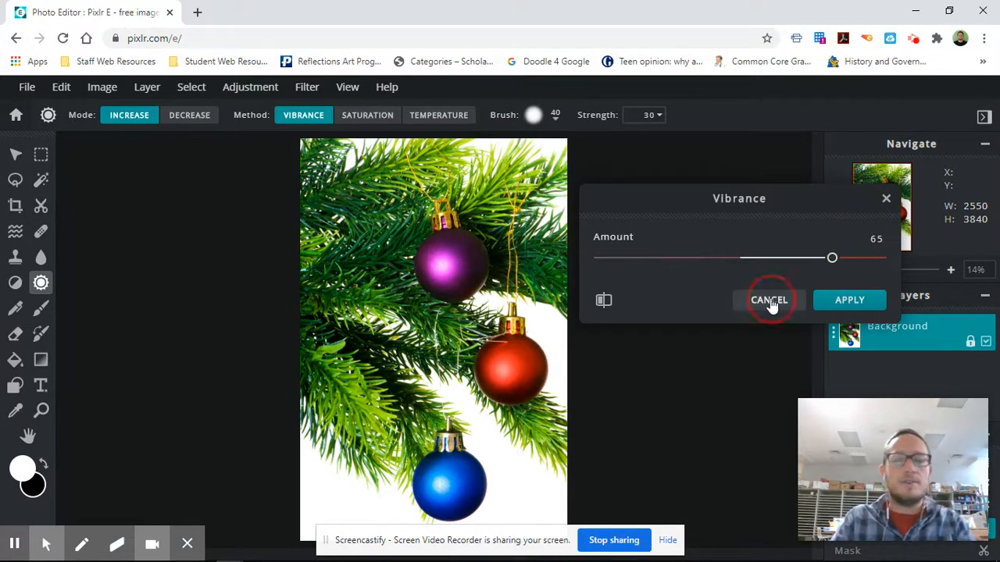
Try the Color balance adjustment with red at 5 for the midtones and cancel it
left_click(236, 92)
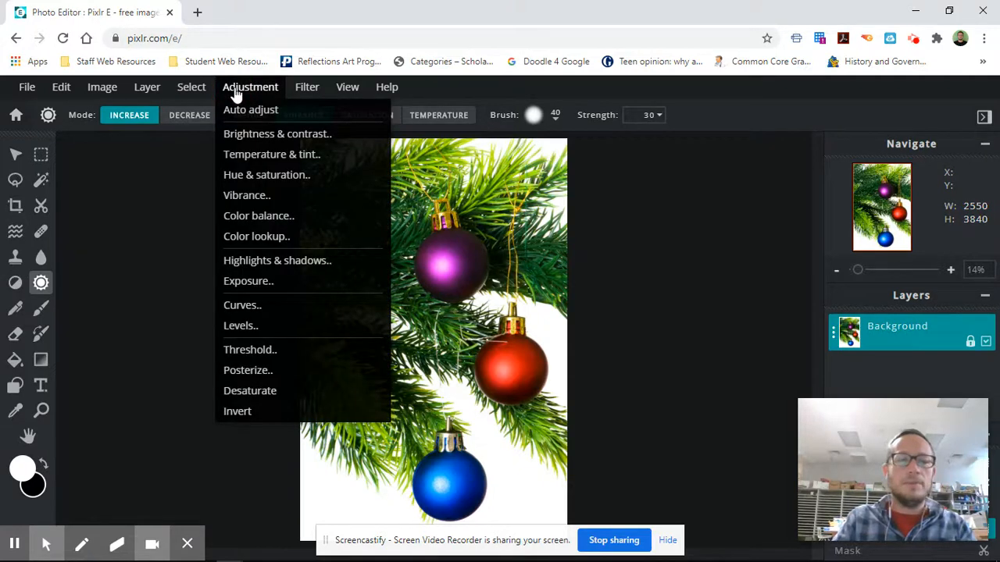
left_click(293, 216)
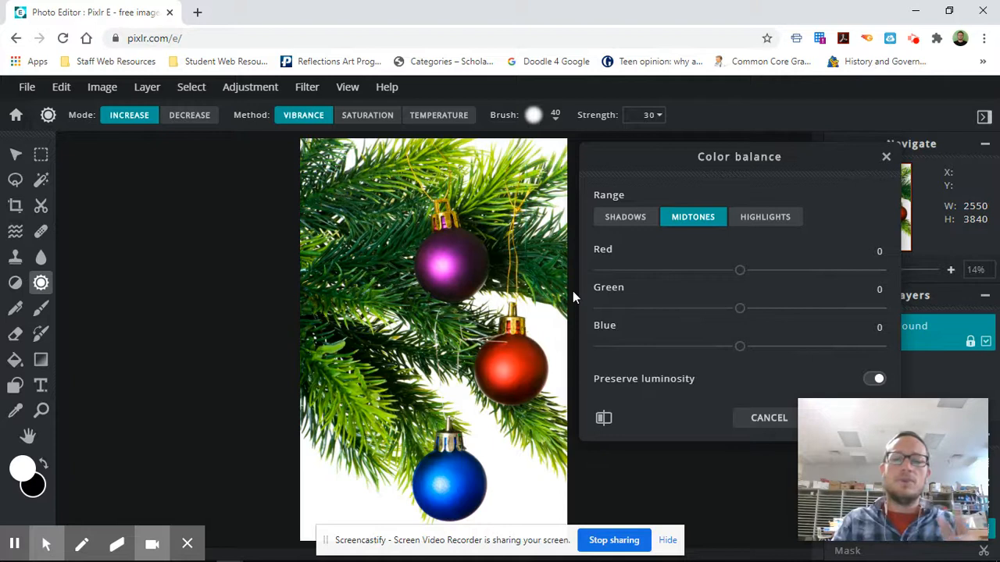
left_click(741, 271)
mouse_move(741, 271)
left_mouse_down()
mouse_move(758, 268)
mouse_move(727, 270)
mouse_move(760, 272)
mouse_move(747, 272)
left_mouse_up()
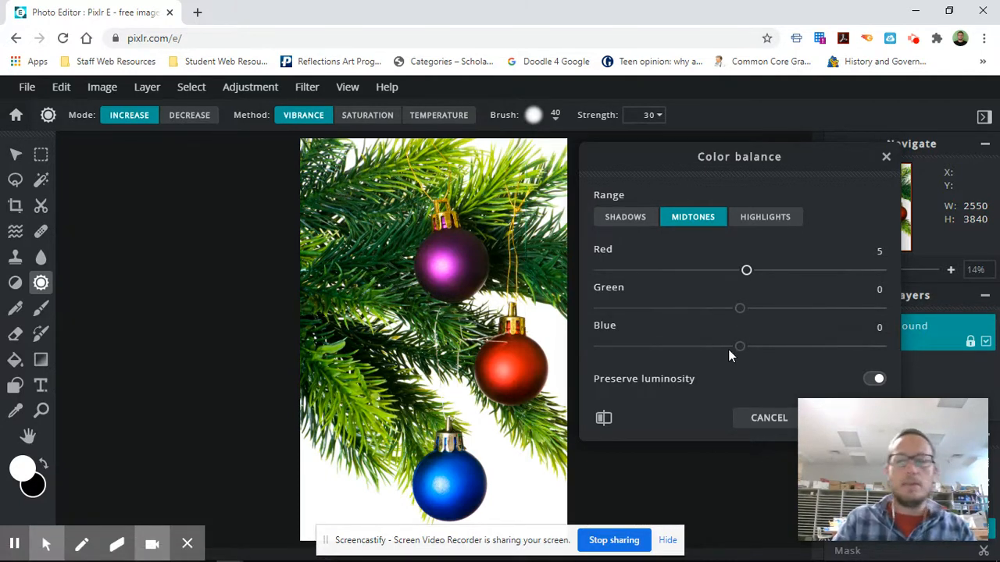
left_click(777, 420)
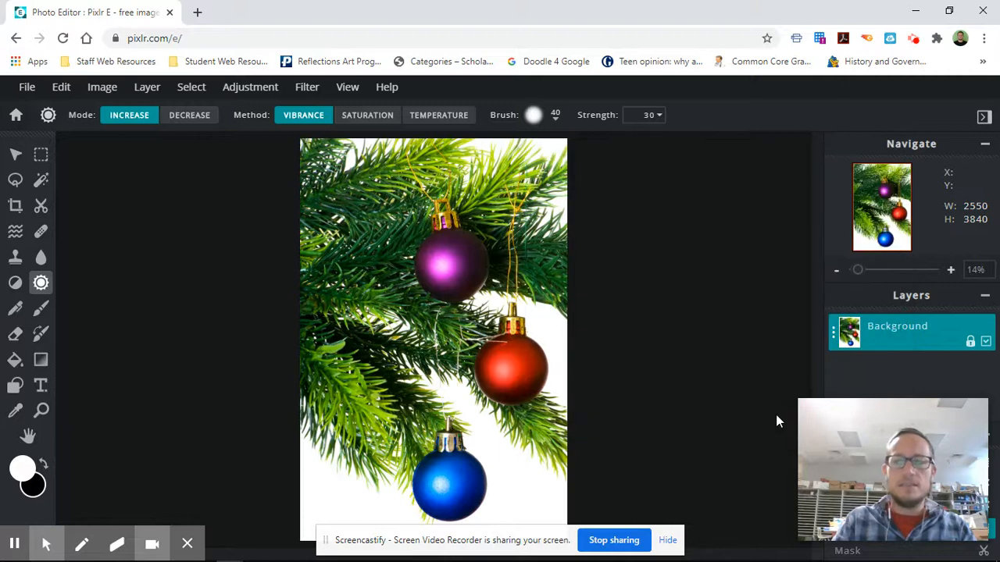
Open the Highlights & shadows adjustment and try highlights of -63 and shadows of 39
left_click(247, 88)
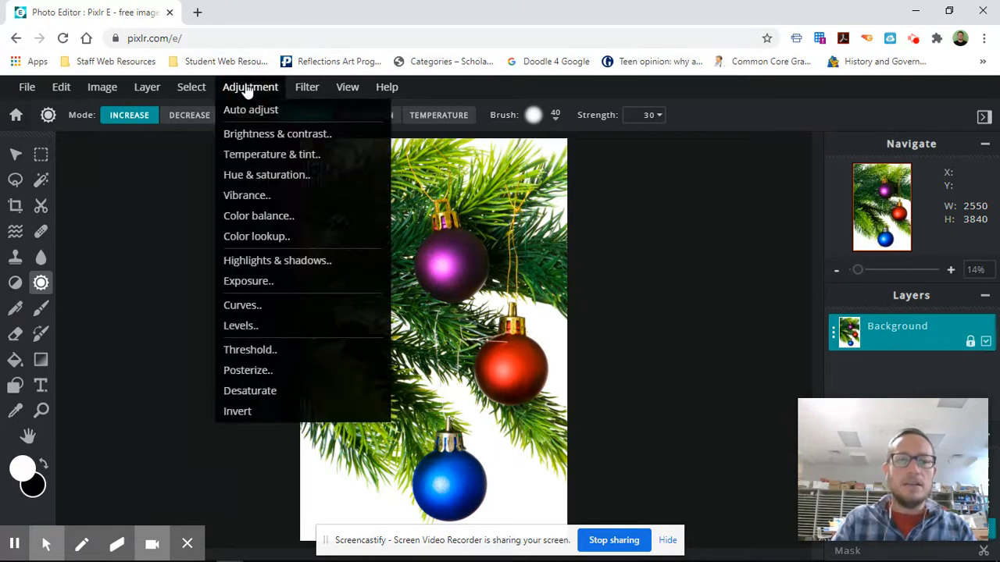
left_click(274, 265)
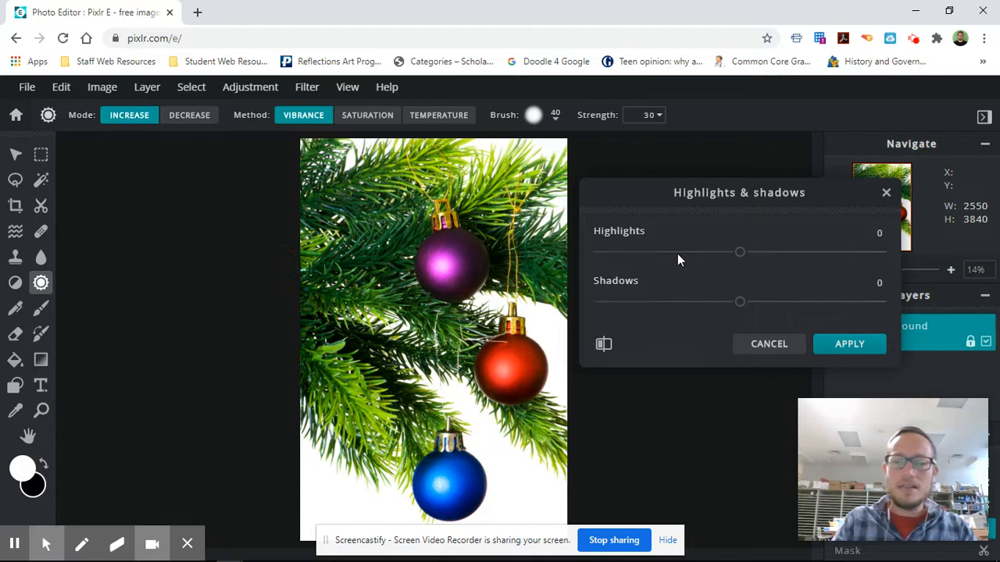
left_click(740, 258)
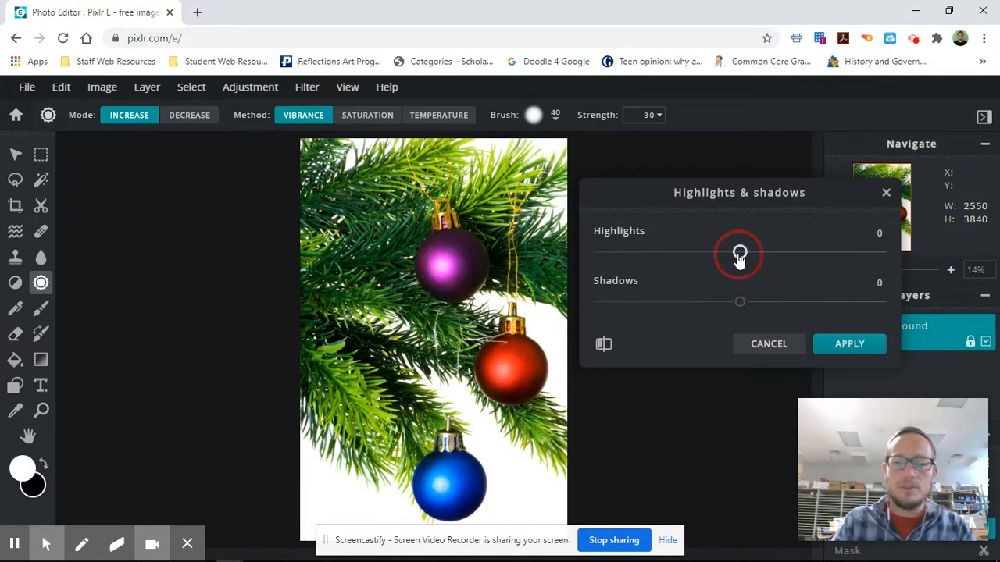
left_click_drag(739, 258, 695, 262)
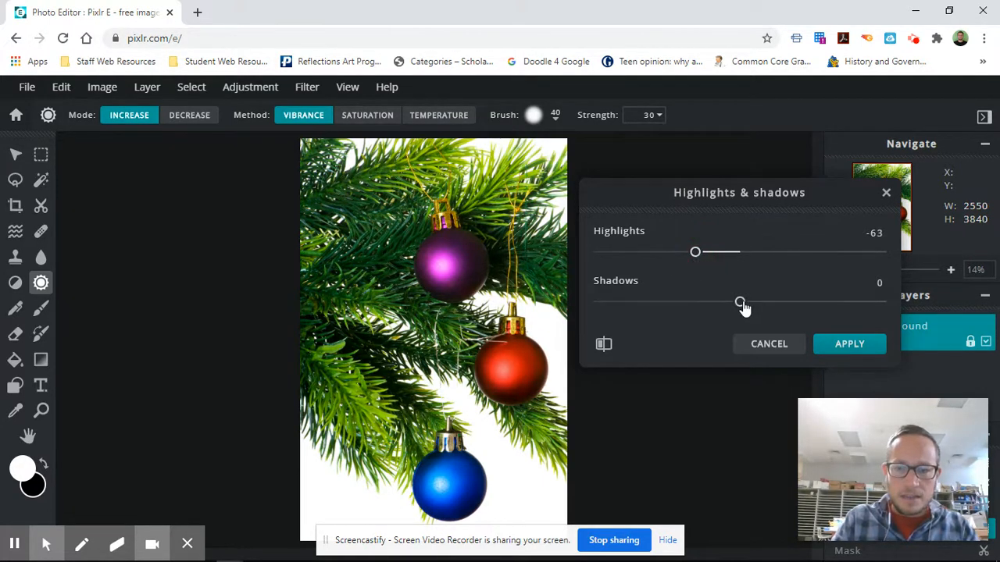
left_click(743, 306)
left_click_drag(743, 305, 769, 303)
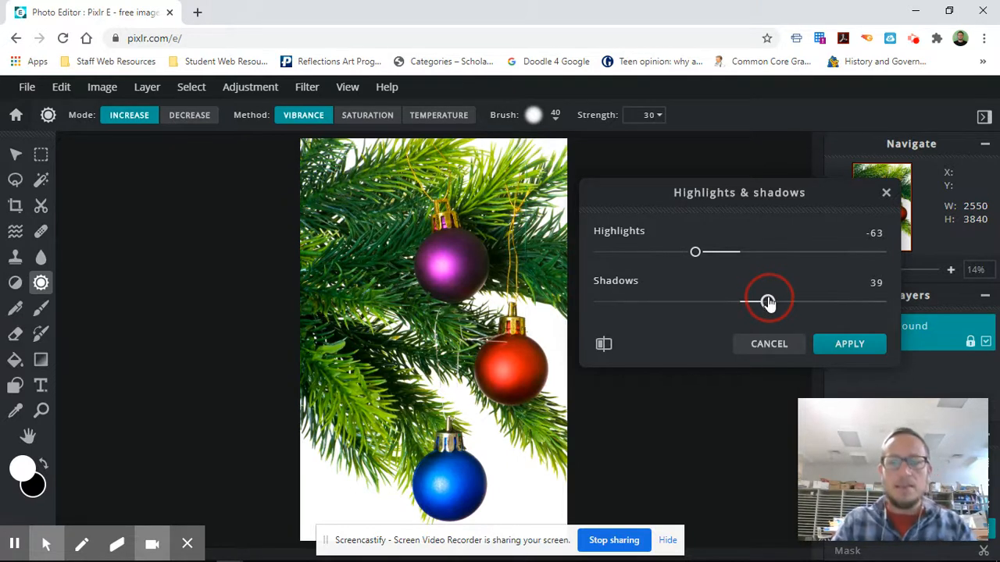
Try shadows of 24 and highlights of -24, compare with the original photo, and cancel the adjustment
left_click_drag(768, 303, 756, 305)
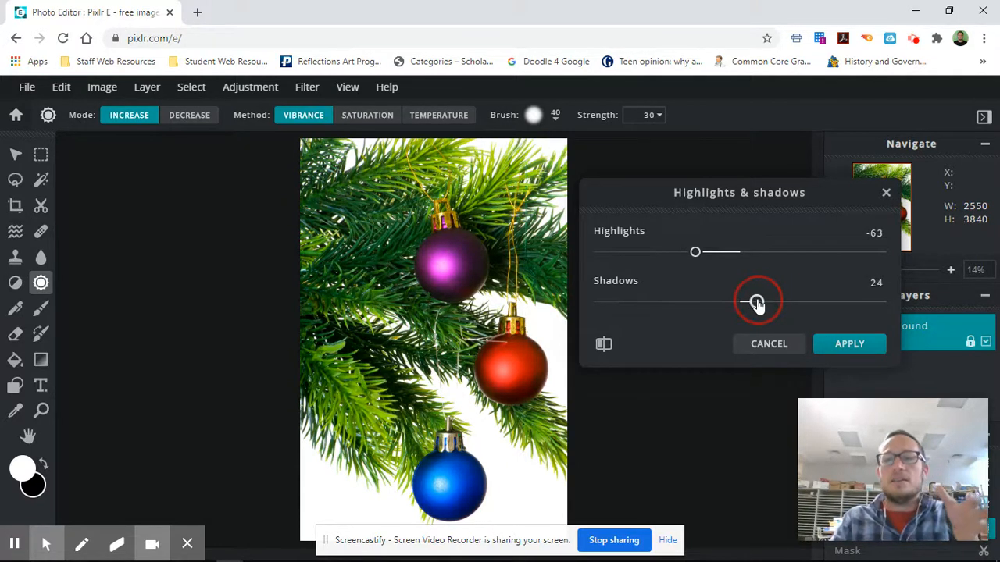
left_click_drag(699, 258, 723, 262)
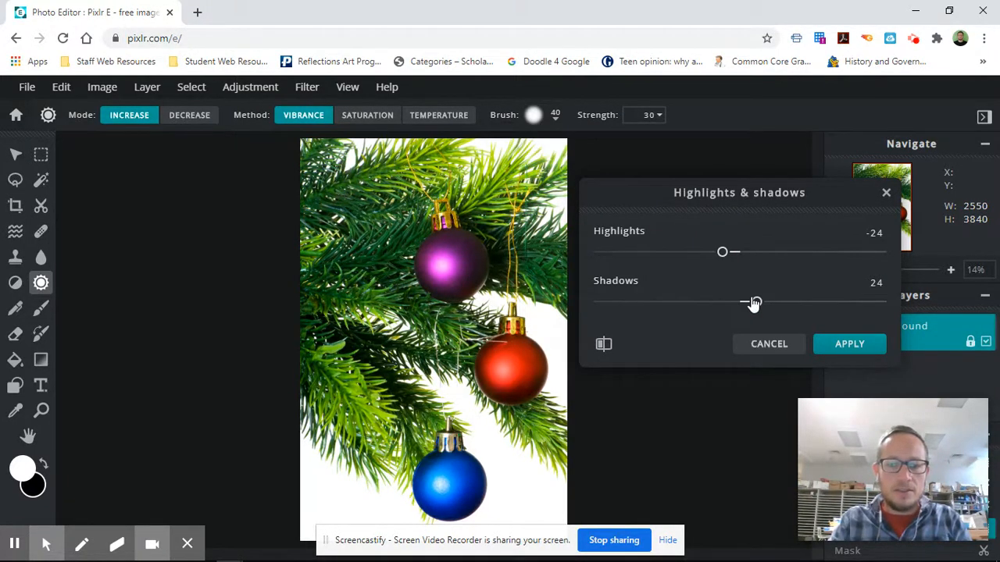
left_click_drag(603, 345, 604, 345)
left_click(761, 349)
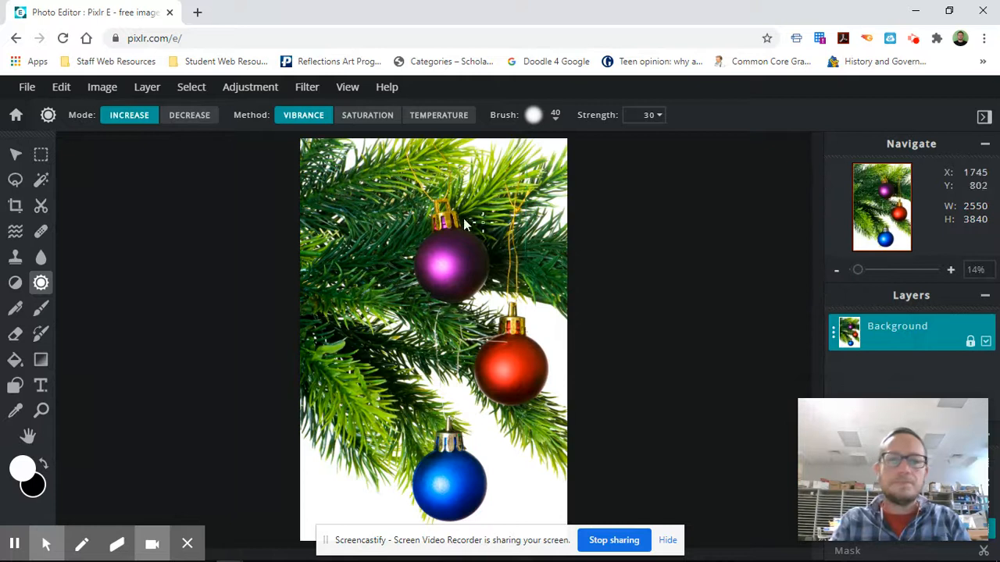
Open the Curves adjustment, add three evenly spaced control points to the overall curve, and slightly shift the lower and middle points
left_click(245, 89)
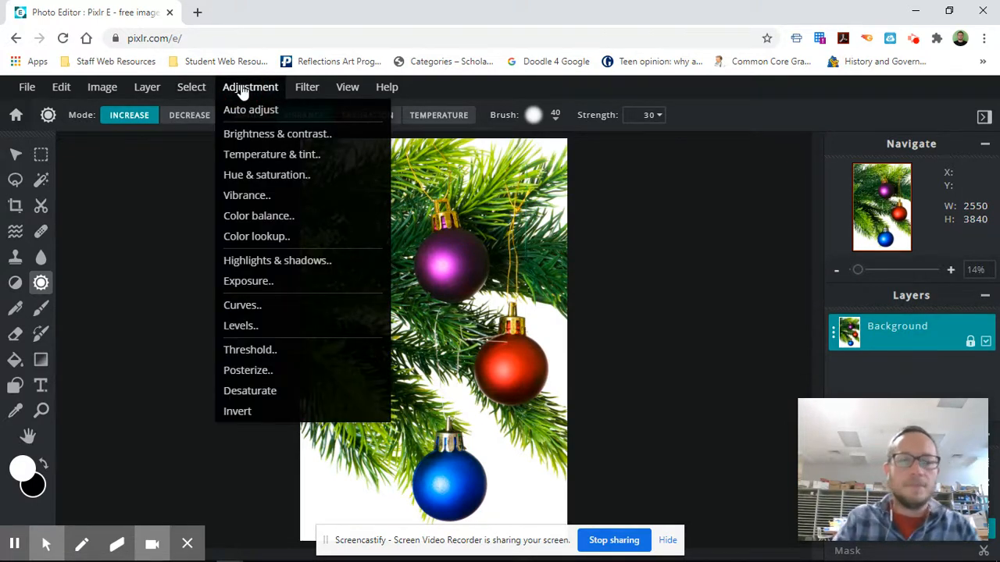
left_click(279, 313)
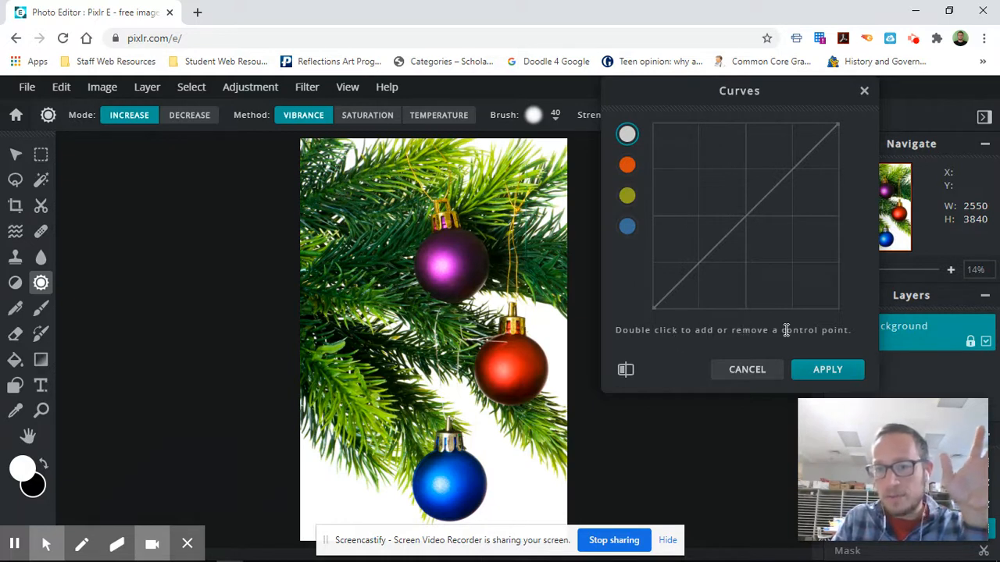
double_click(698, 262)
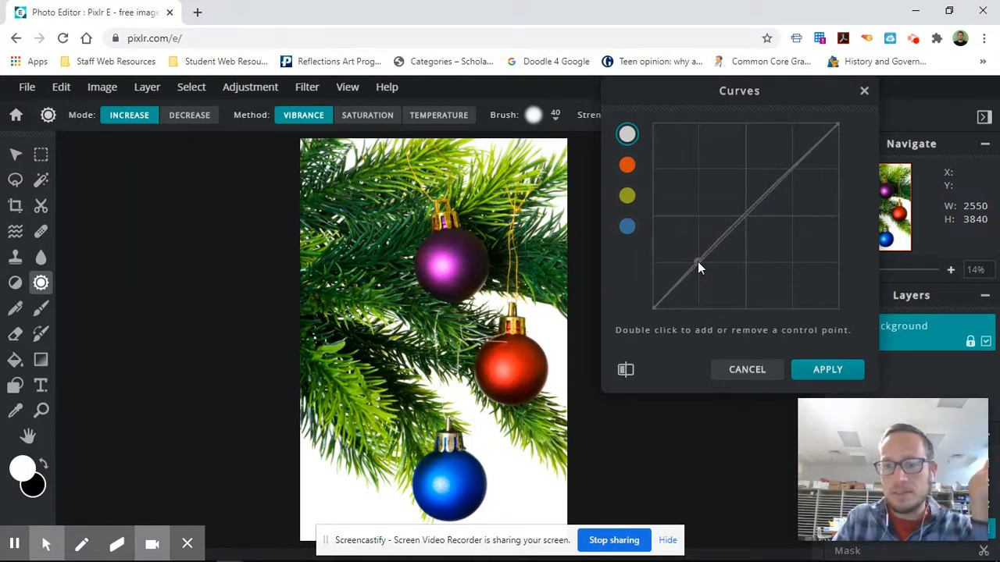
left_click(746, 217)
left_click(746, 217)
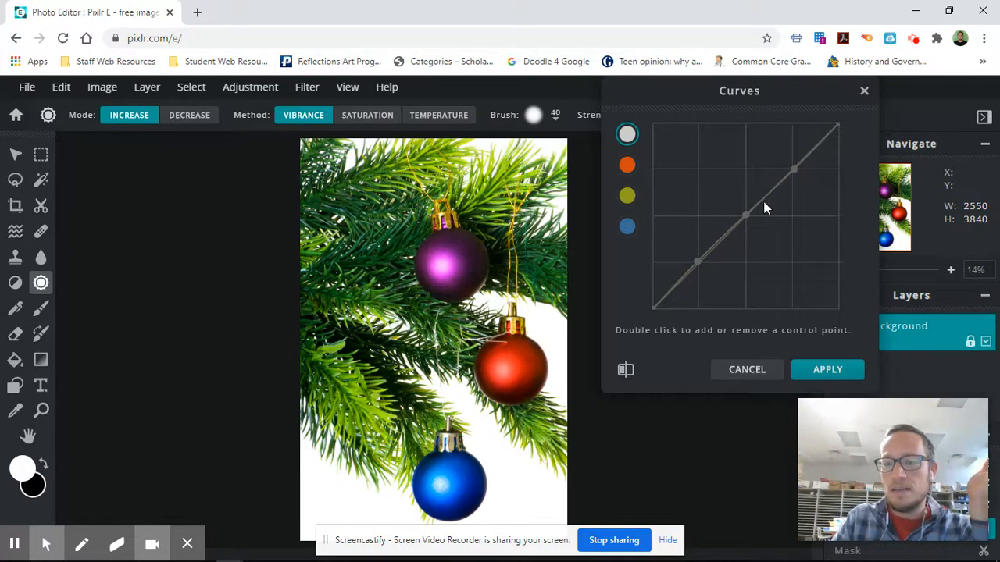
mouse_move(696, 262)
left_mouse_down()
mouse_move(701, 287)
mouse_move(699, 240)
mouse_move(700, 264)
left_mouse_up()
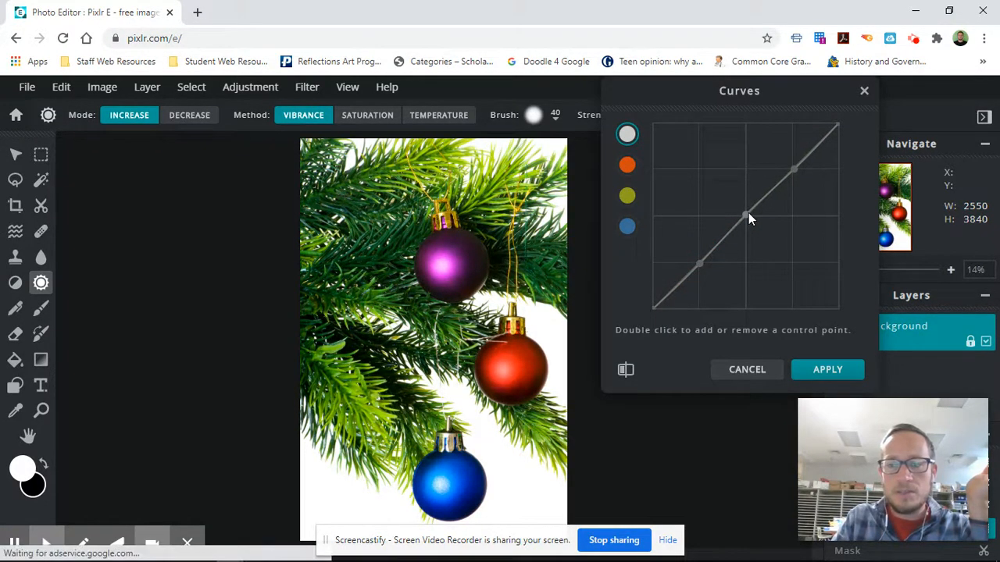
mouse_move(745, 214)
left_mouse_down()
mouse_move(738, 193)
mouse_move(753, 236)
mouse_move(745, 215)
left_mouse_up()
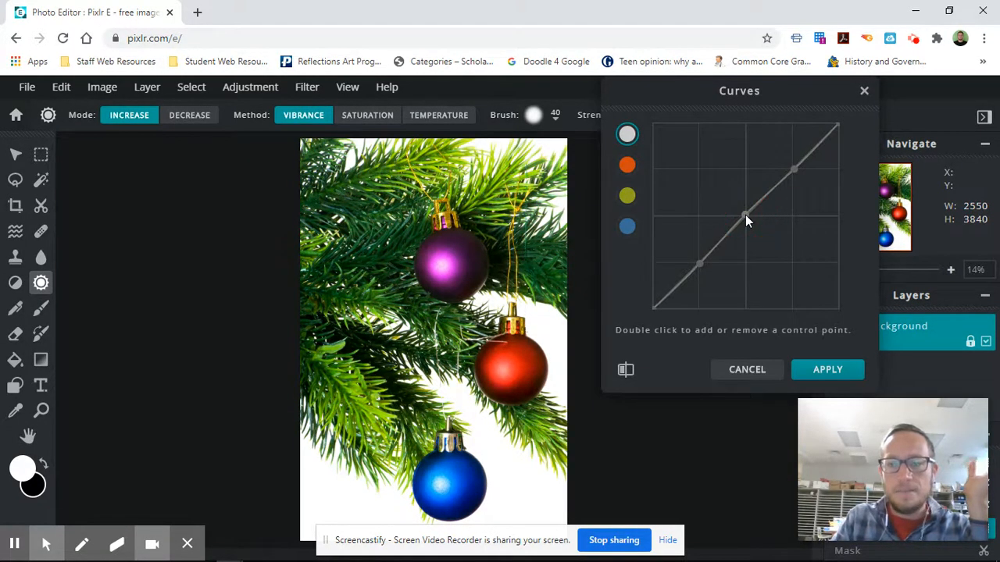
Switch to the red channel and add control points at the lower quarter, middle and upper quarter of its curve
left_click(628, 164)
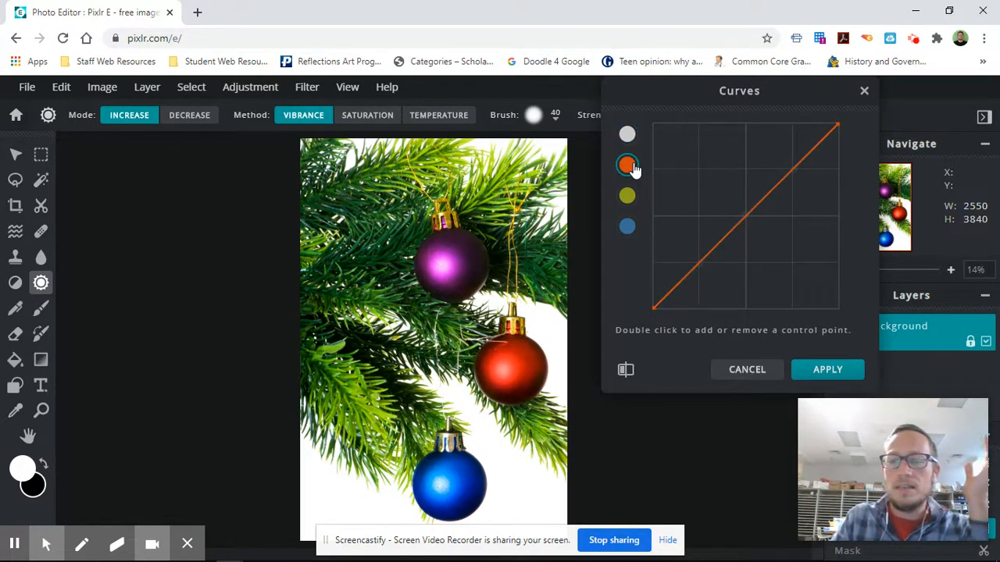
double_click(745, 215)
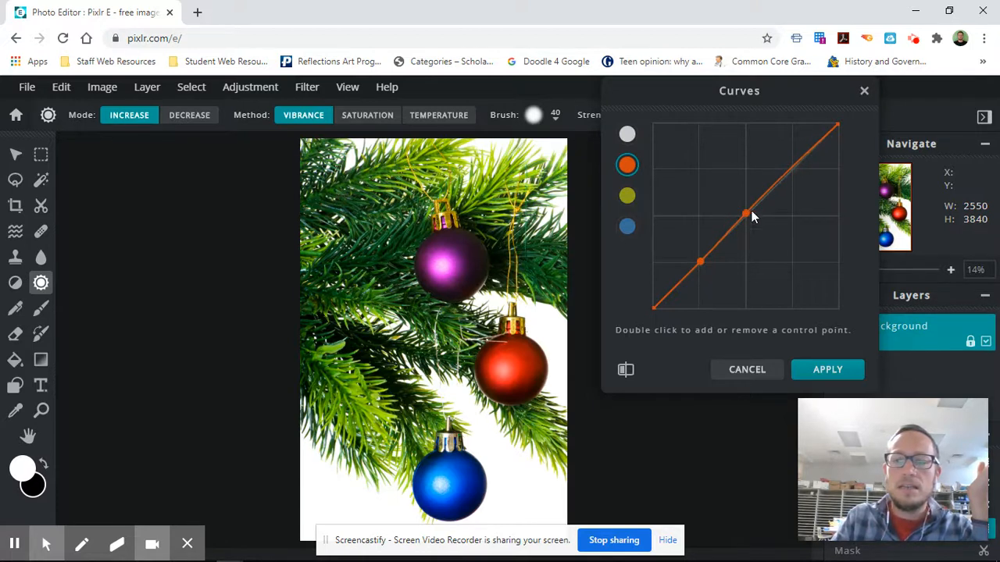
double_click(796, 170)
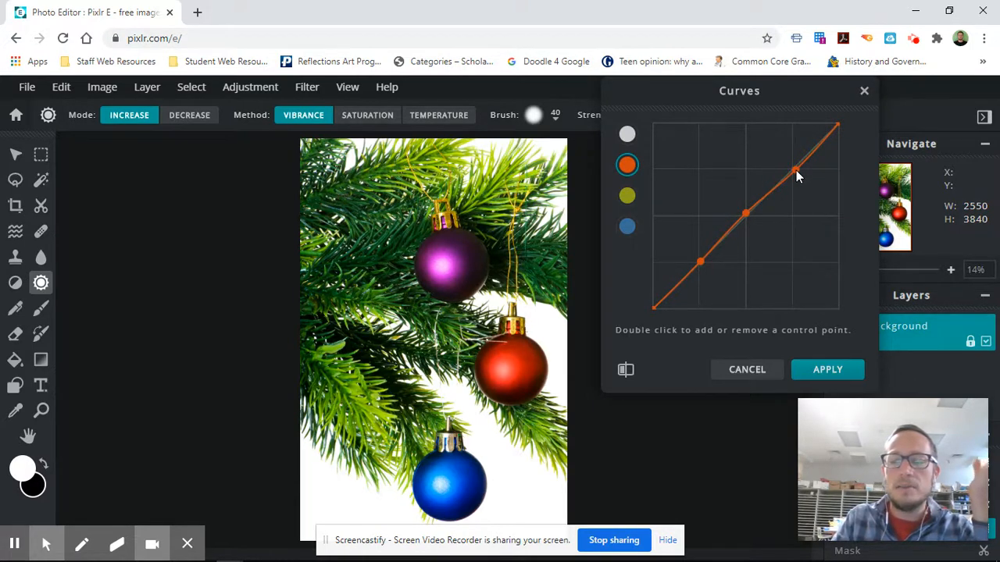
Try shifting the red curve's upper and middle points toward the shadows and its lower point slightly toward the highlights, and cancel the Curves adjustment
left_click_drag(796, 171, 754, 167)
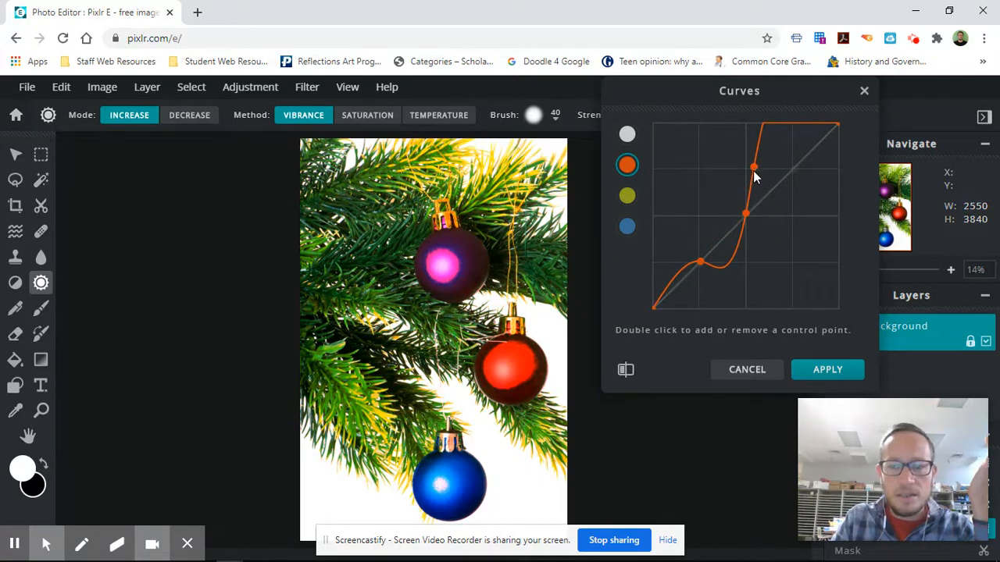
left_click_drag(744, 216, 716, 204)
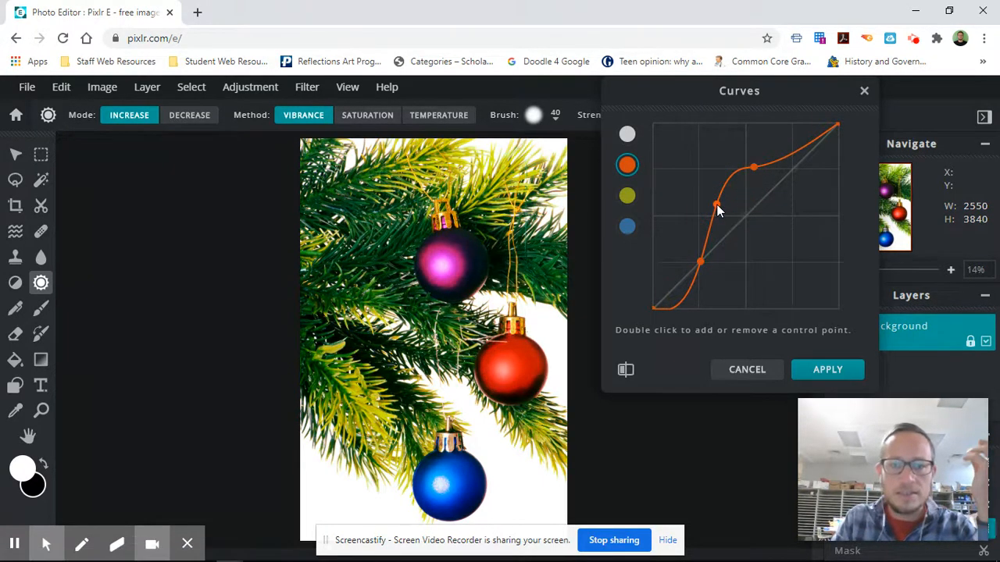
left_click(711, 266)
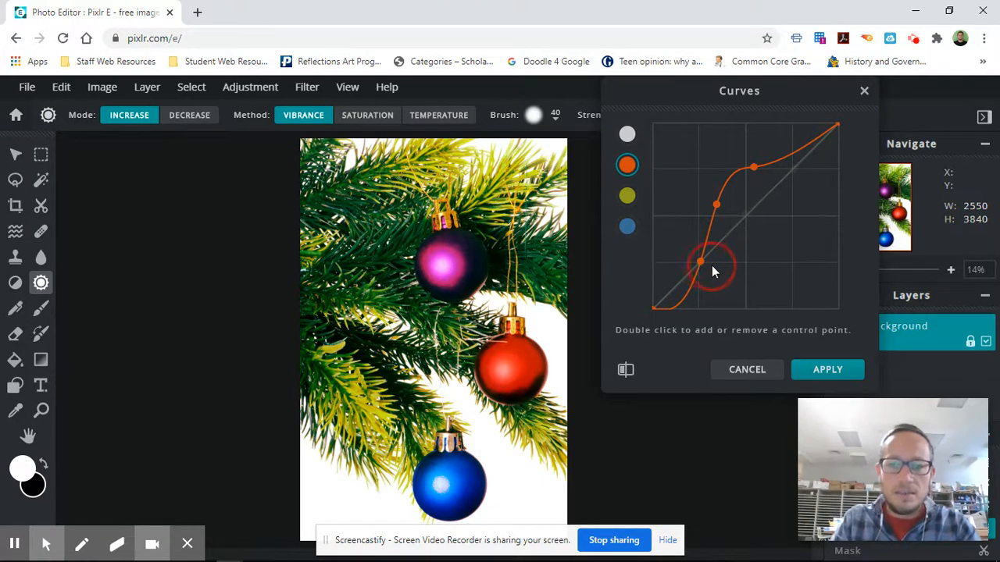
left_click_drag(700, 260, 712, 270)
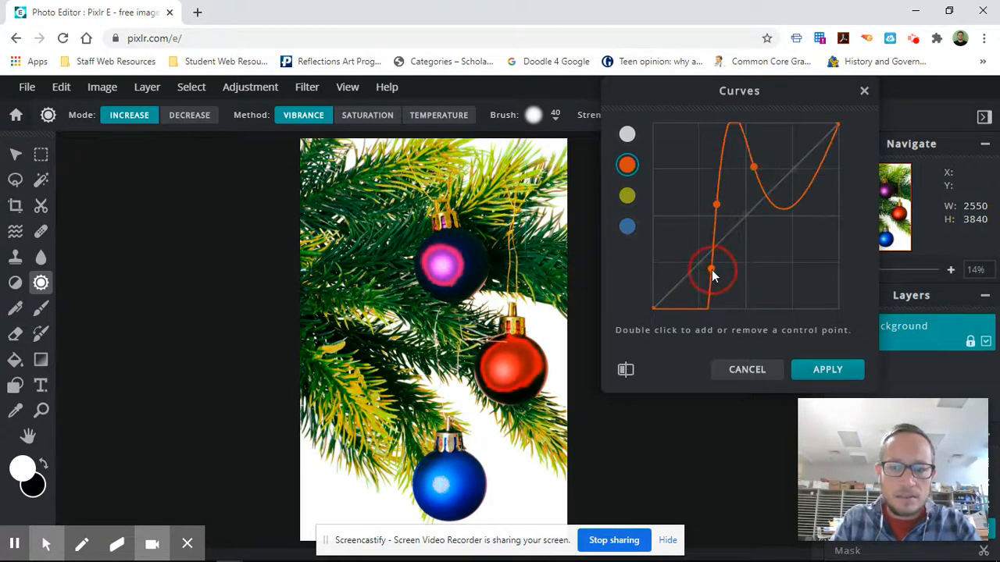
left_click(747, 369)
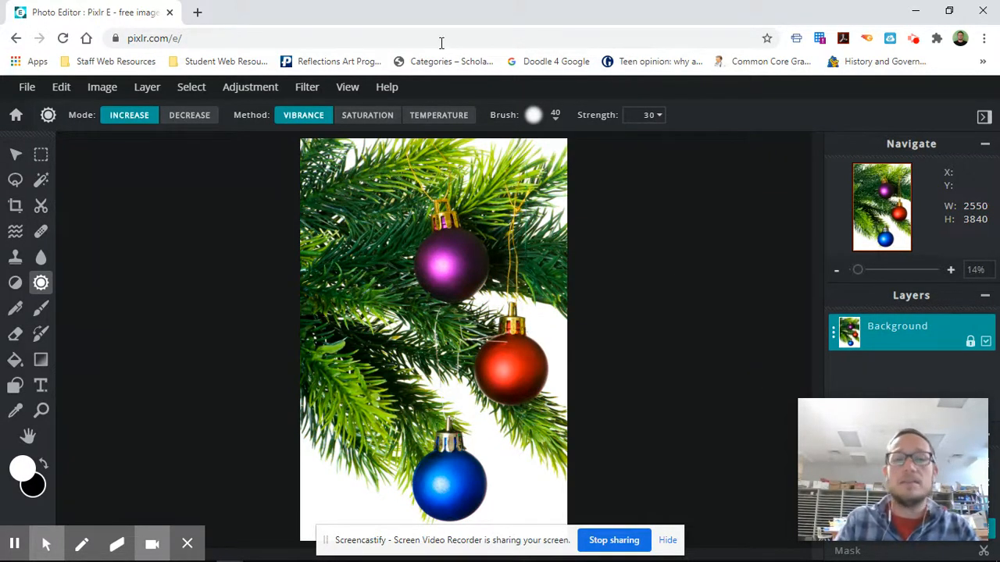
Try the Desaturate adjustment on the ornament photo and undo it
left_click(247, 89)
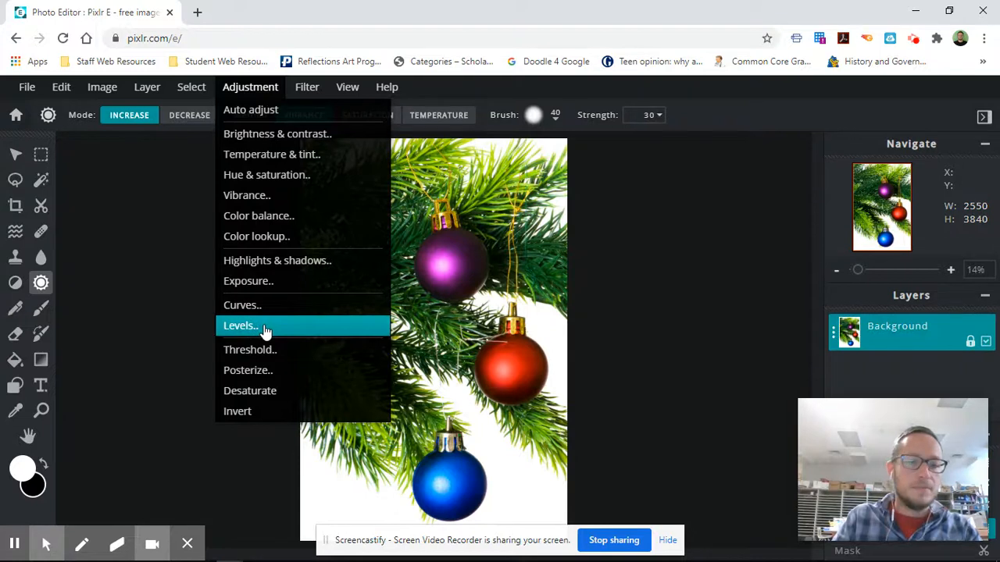
left_click(264, 395)
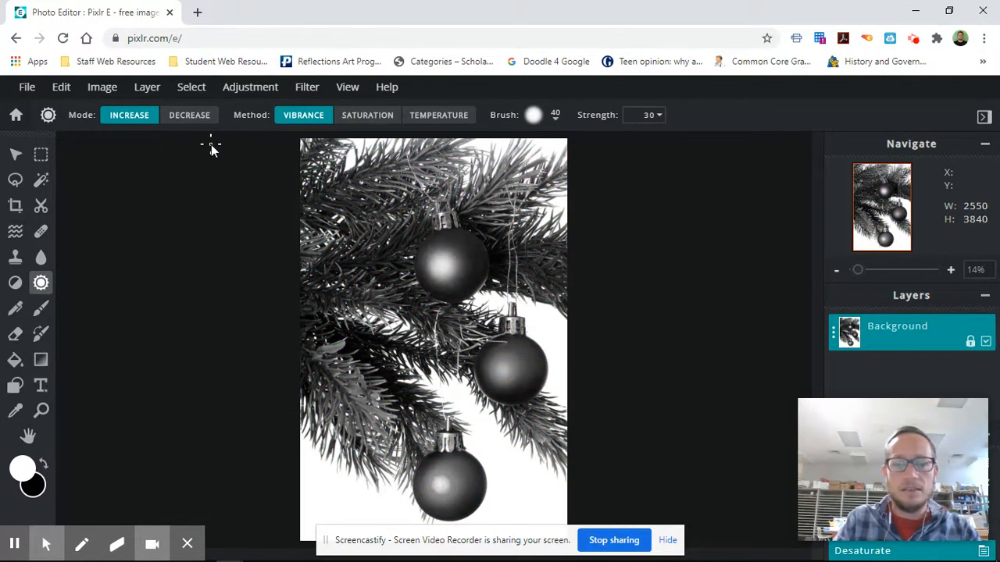
key("ctrl+z")
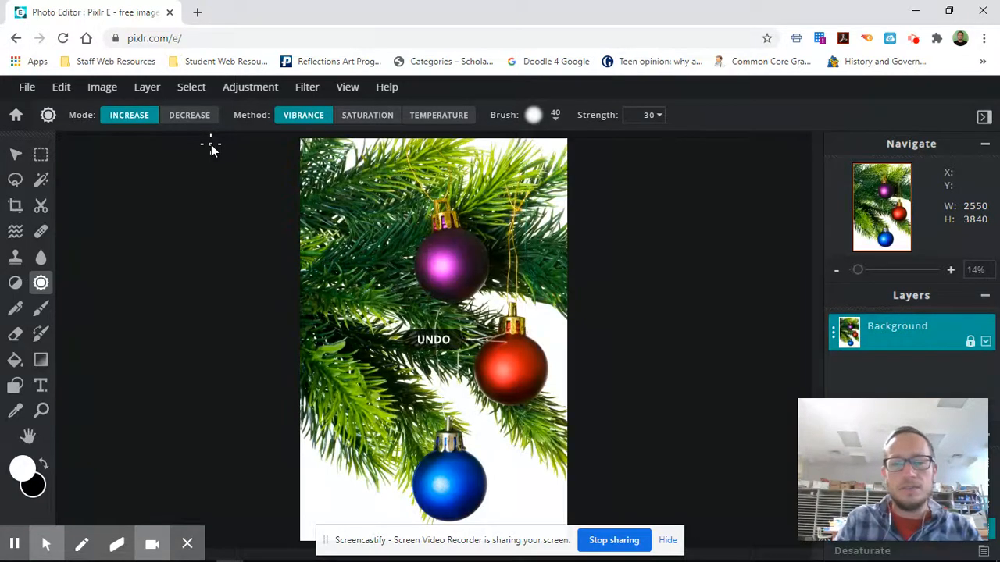
left_click(245, 97)
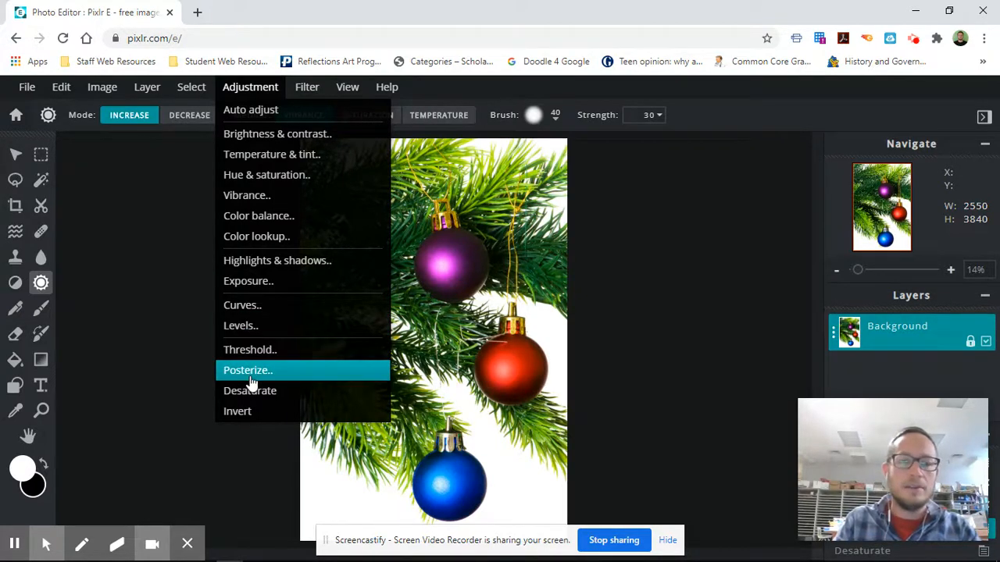
left_click(306, 87)
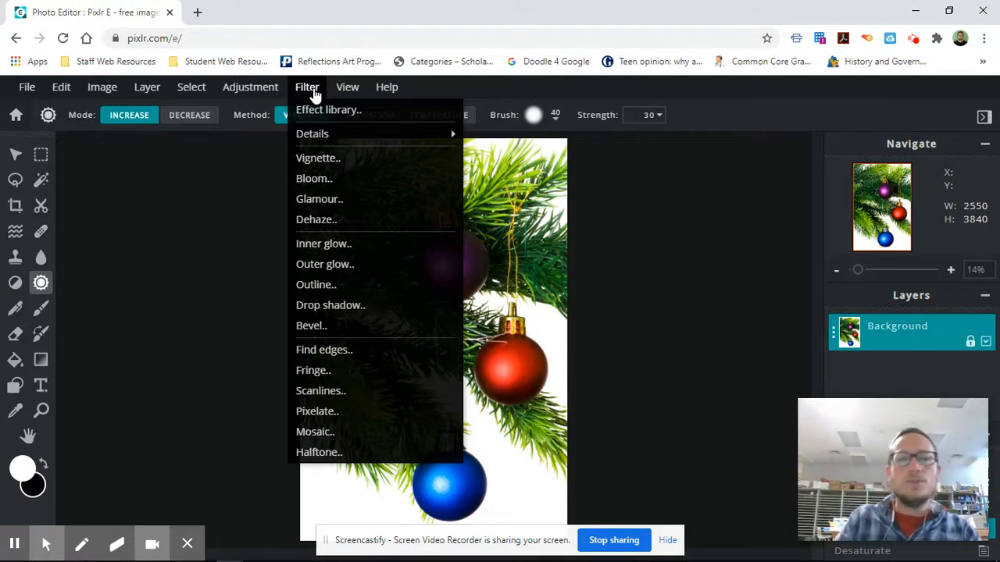
mouse_move(251, 94)
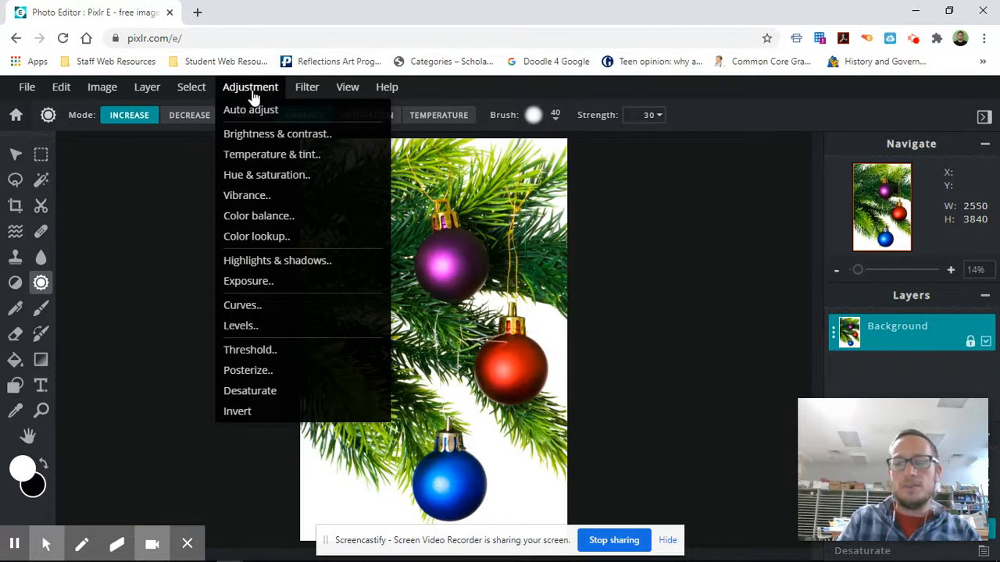
mouse_move(347, 97)
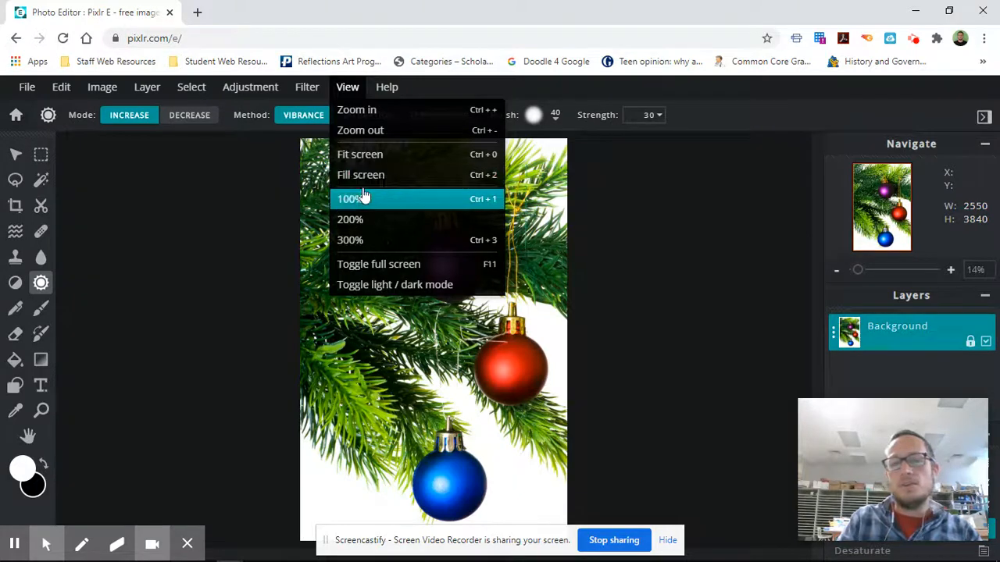
mouse_move(387, 88)
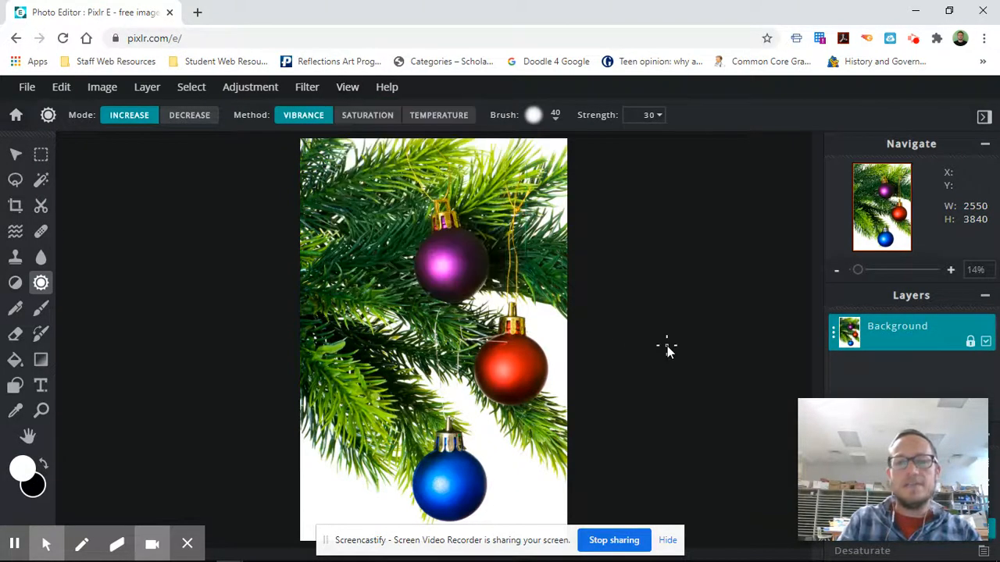